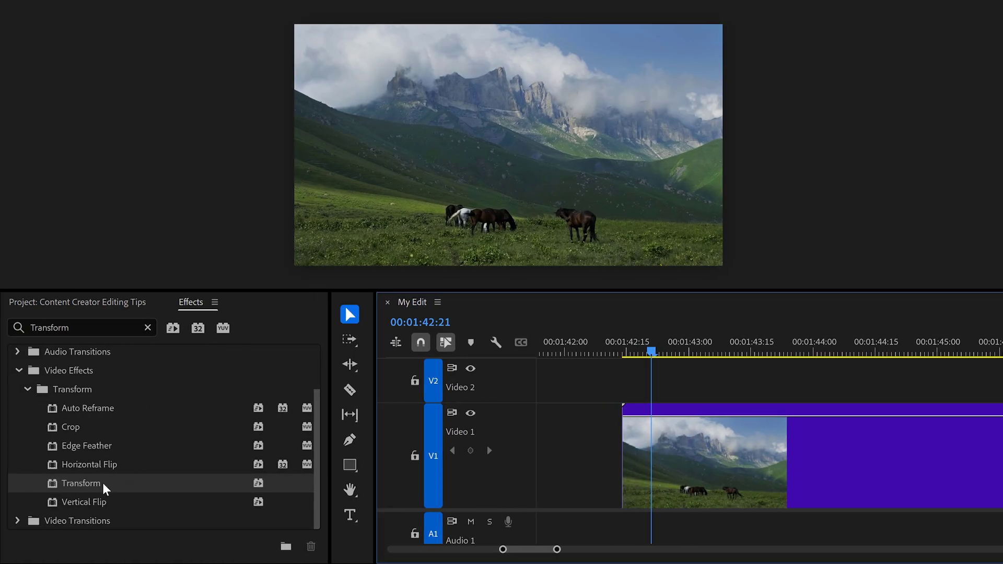
Apply Transform to the landscape clip and offset its Position slightly left and up
{"action": "left_click_drag", "start_coordinate": [107, 488], "coordinate": [360, 458]}
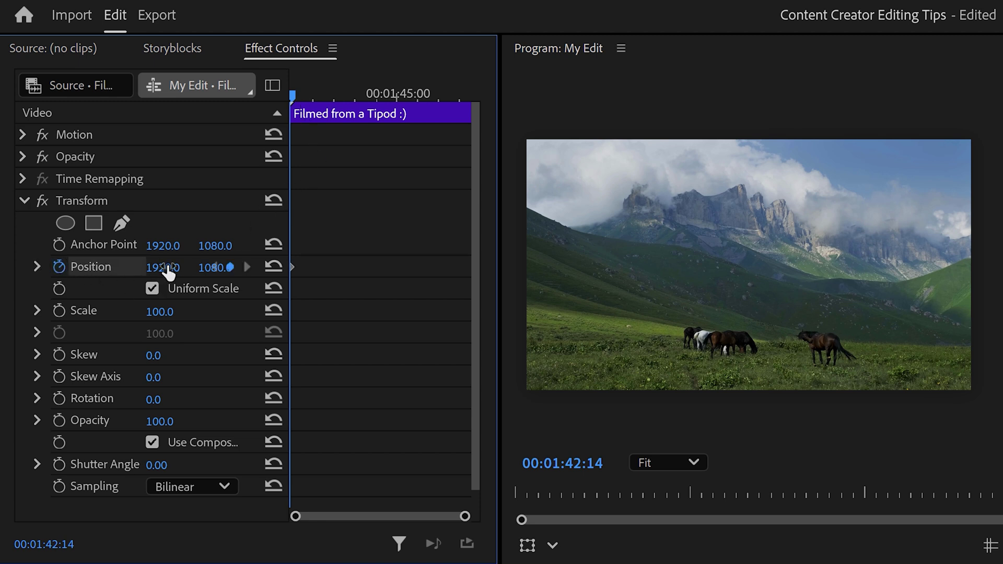
{"action": "left_click_drag", "start_coordinate": [167, 270], "coordinate": [130, 270]}
{"action": "left_click_drag", "start_coordinate": [215, 268], "coordinate": [207, 267]}
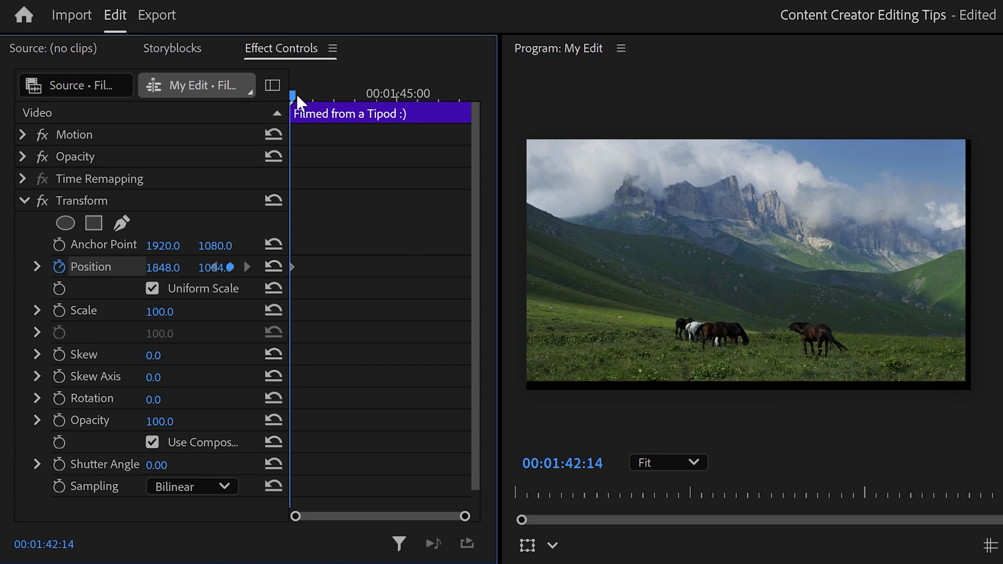
Add jittered Position keyframes about a second apart across the clip, then select them all
{"action": "left_click_drag", "start_coordinate": [290, 94], "coordinate": [331, 94]}
{"action": "left_click_drag", "start_coordinate": [163, 267], "coordinate": [238, 268]}
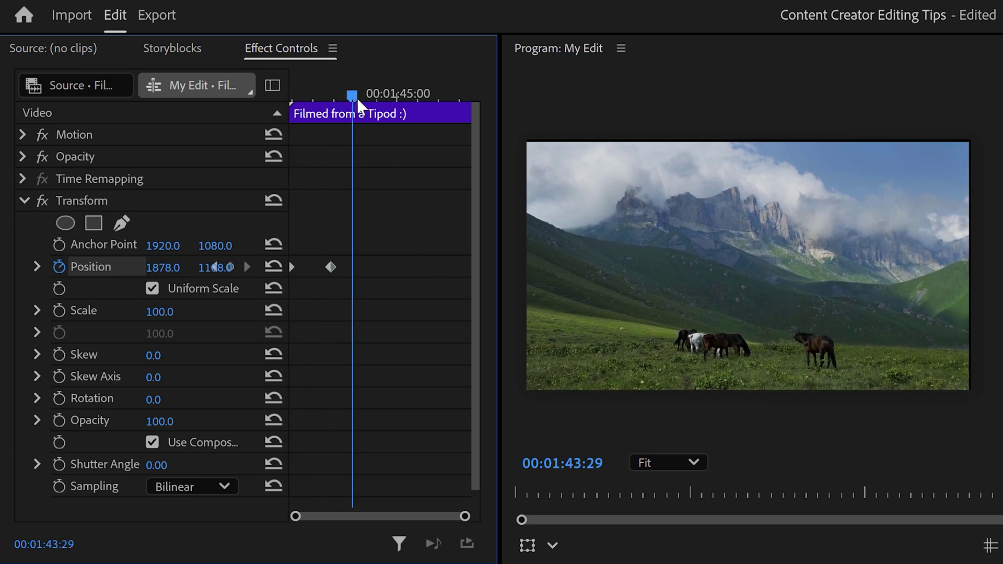
{"action": "left_click_drag", "start_coordinate": [360, 99], "coordinate": [369, 95]}
{"action": "left_click_drag", "start_coordinate": [162, 267], "coordinate": [175, 267]}
{"action": "left_click_drag", "start_coordinate": [368, 95], "coordinate": [408, 95]}
{"action": "left_click_drag", "start_coordinate": [163, 267], "coordinate": [173, 267]}
{"action": "left_click_drag", "start_coordinate": [407, 95], "coordinate": [441, 95]}
{"action": "left_click_drag", "start_coordinate": [215, 267], "coordinate": [147, 268]}
{"action": "key", "text": "Down"}
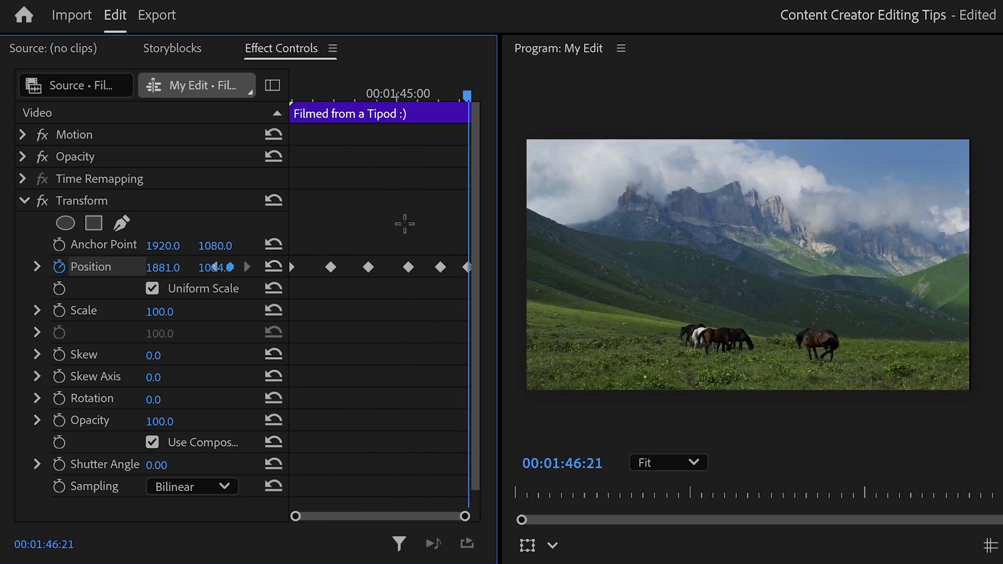
{"action": "left_click_drag", "start_coordinate": [404, 223], "coordinate": [413, 229]}
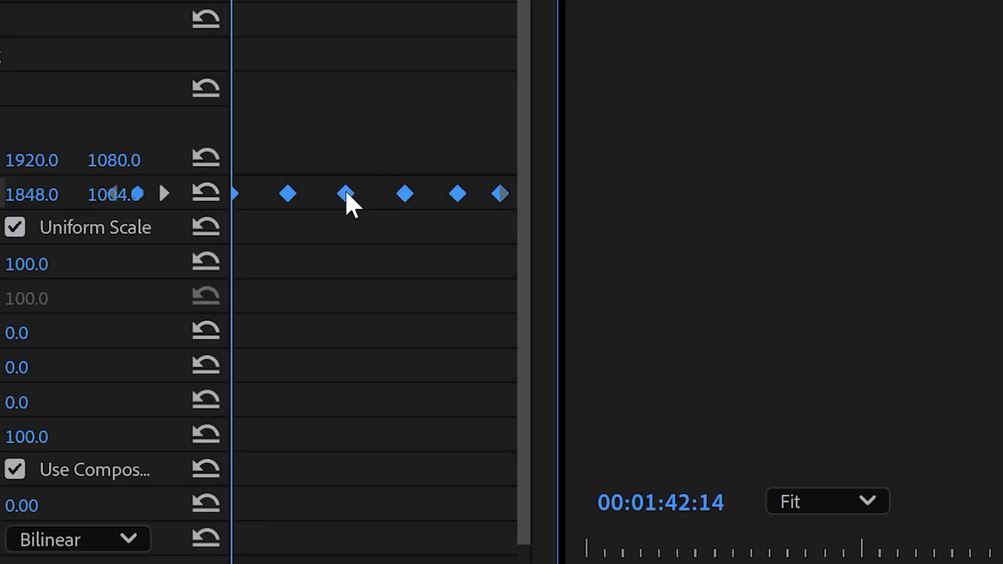
Apply Ease Out and Ease In temporal interpolation to the selected Position keyframes
{"action": "right_click", "coordinate": [348, 201]}
{"action": "mouse_move", "coordinate": [427, 283]}
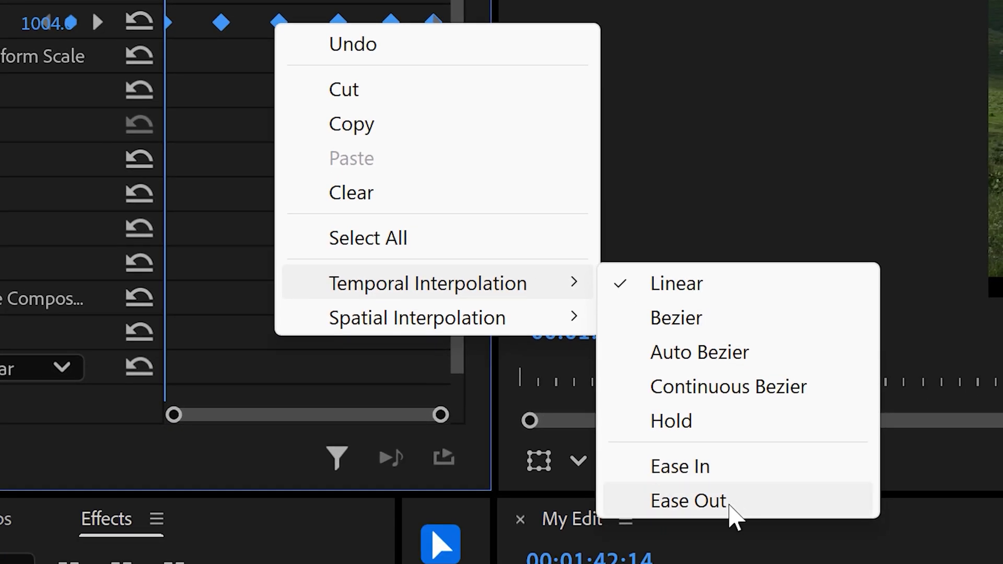
{"action": "left_click", "coordinate": [730, 504]}
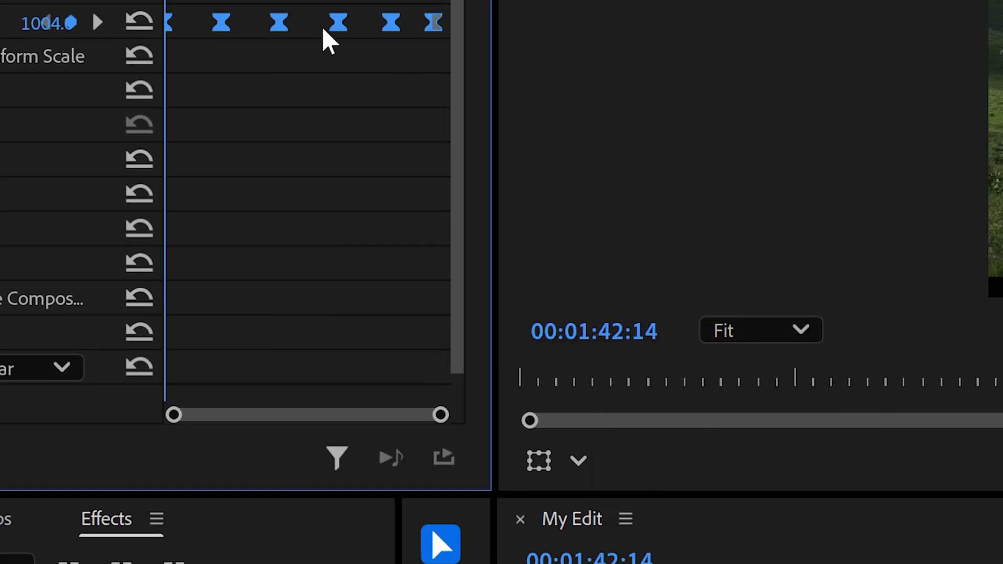
{"action": "right_click", "coordinate": [278, 23]}
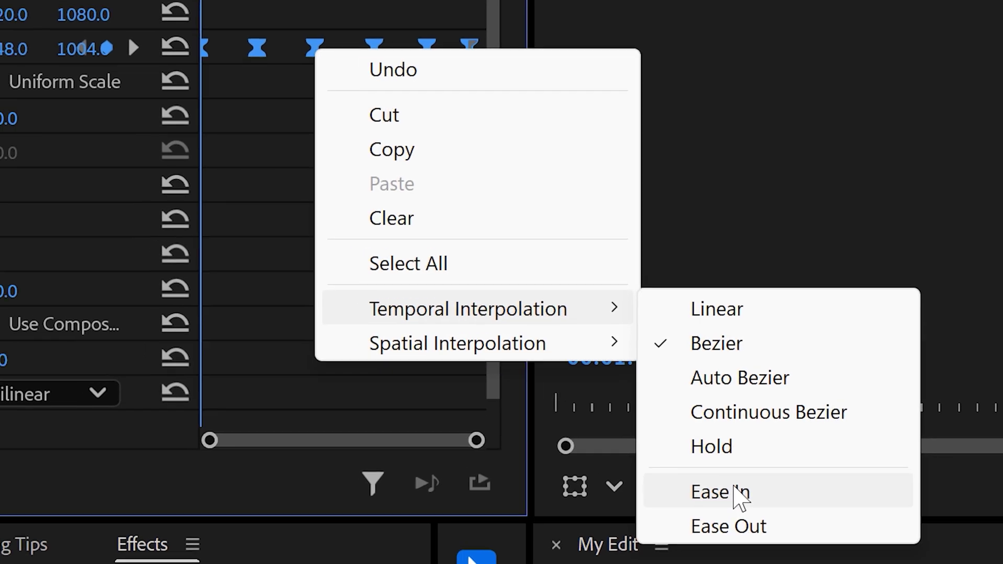
{"action": "left_click", "coordinate": [727, 490]}
Reveal the Position velocity graph and play back the shake to preview it
{"action": "left_click", "coordinate": [45, 218]}
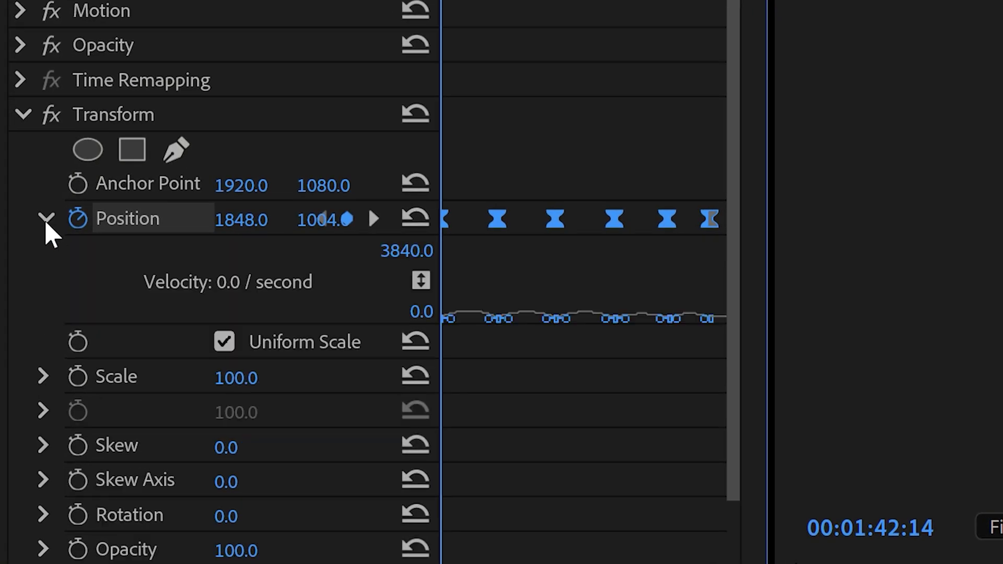
{"action": "key", "text": "space"}
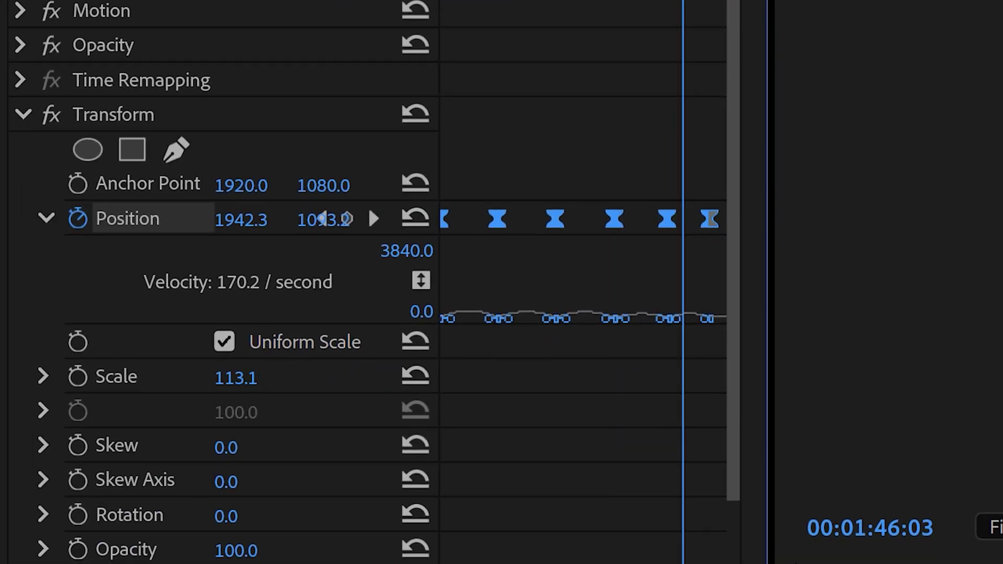
{"action": "scroll", "coordinate": [742, 460], "scroll_direction": "down", "scroll_amount": 3}
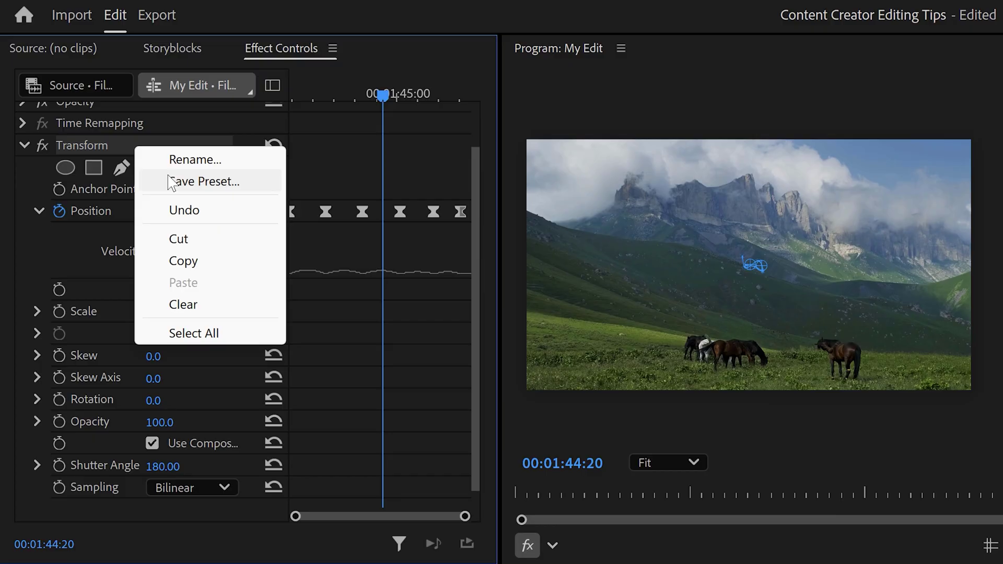
Save the Transform effect as a preset named 'Camera Wiggle', anchored to the clip start
{"action": "left_click", "coordinate": [169, 181]}
{"action": "type", "text": "Camera Wiggle"}
{"action": "left_click", "coordinate": [163, 357]}
{"action": "left_click", "coordinate": [256, 451]}
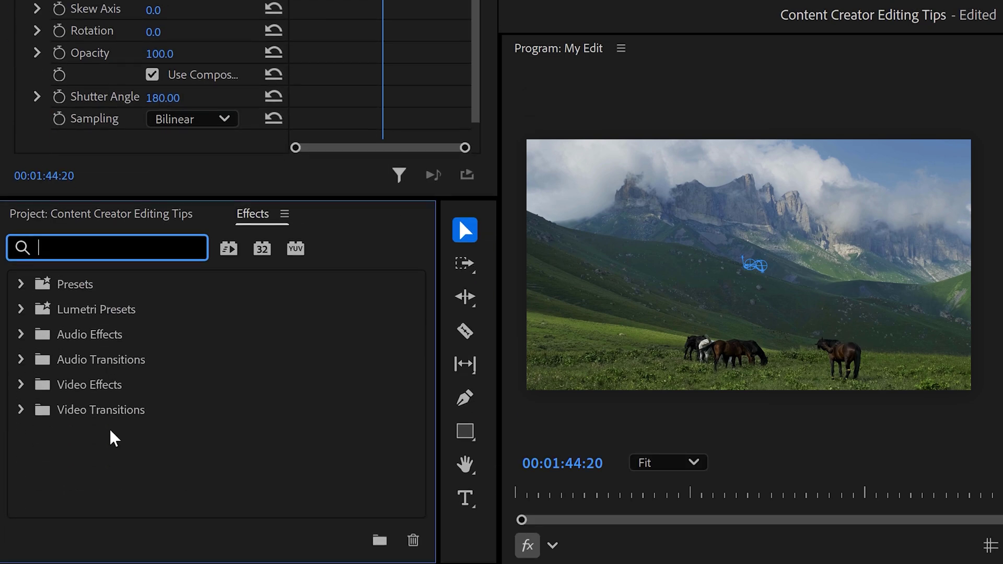
Find the Camera Wiggle preset in Effects and apply it to the clip
{"action": "type", "text": "Camera wiggle"}
{"action": "left_click", "coordinate": [127, 314]}
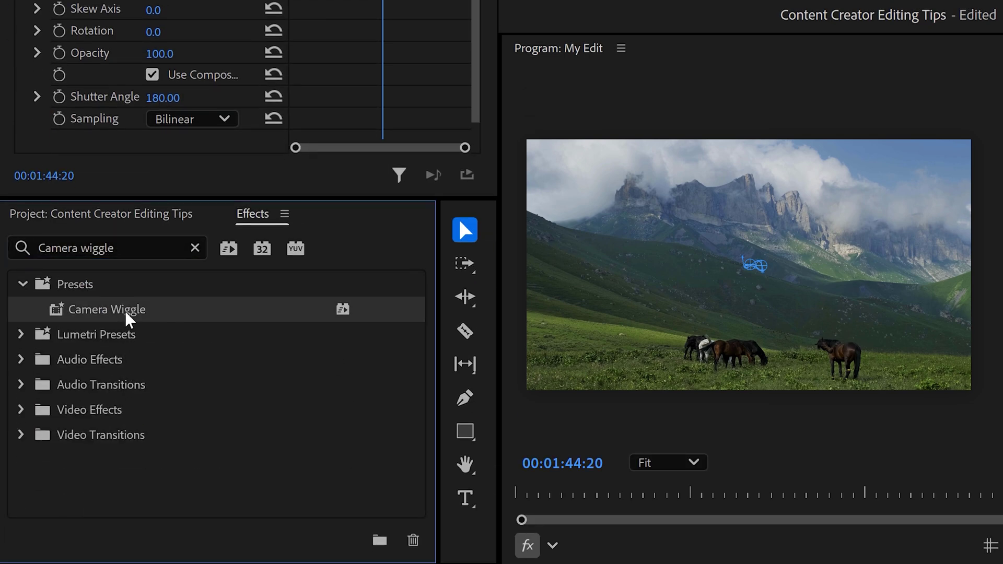
{"action": "left_click_drag", "start_coordinate": [118, 316], "coordinate": [731, 562]}
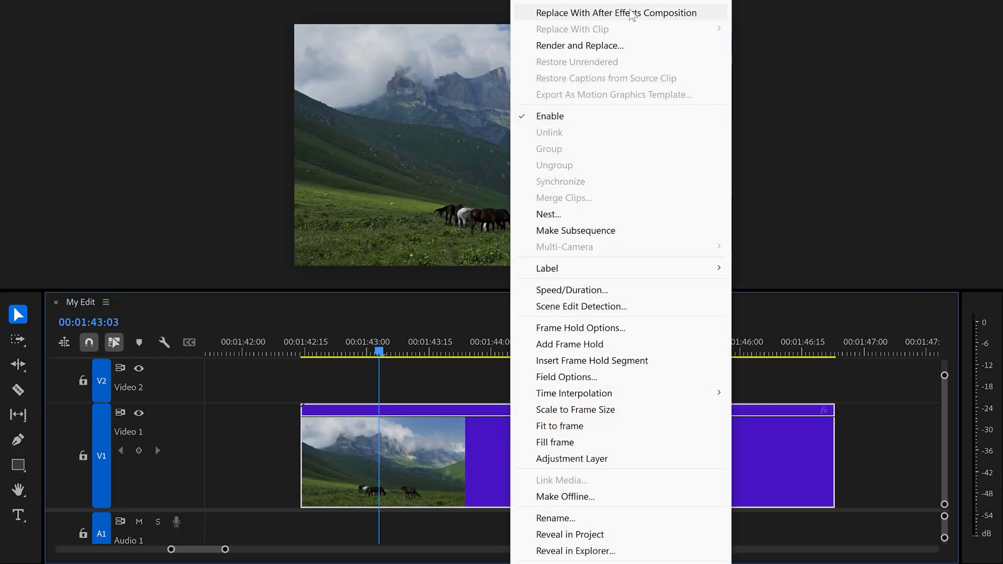
Replace the clip with a linked After Effects composition and reveal the layer's Transform properties
{"action": "left_click", "coordinate": [631, 14]}
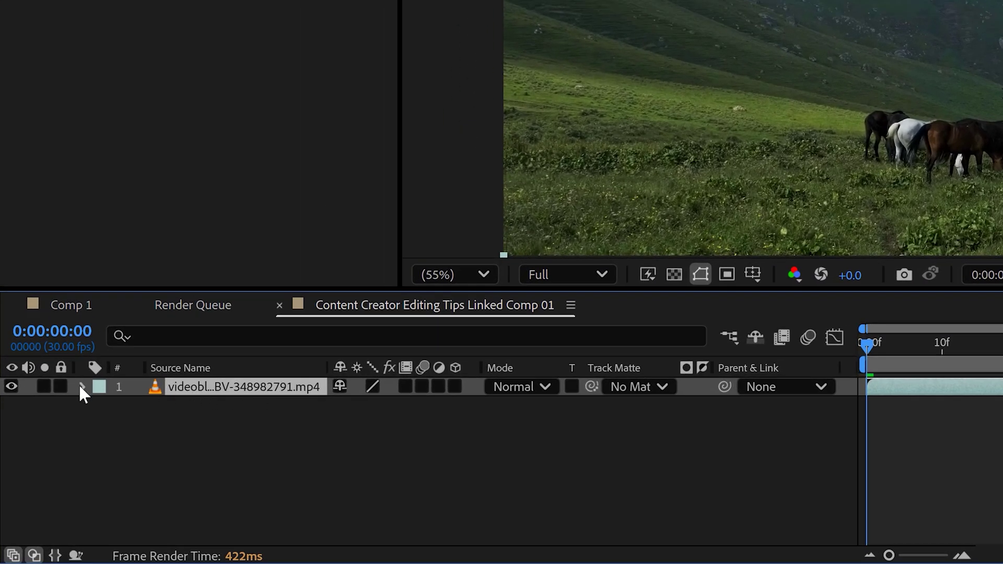
{"action": "left_click", "coordinate": [81, 387]}
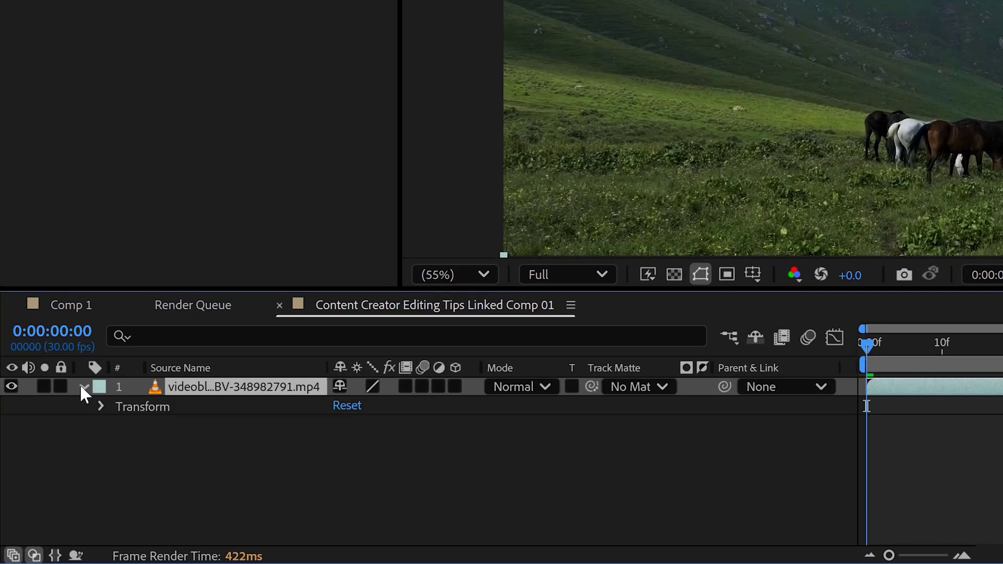
{"action": "left_click", "coordinate": [101, 406]}
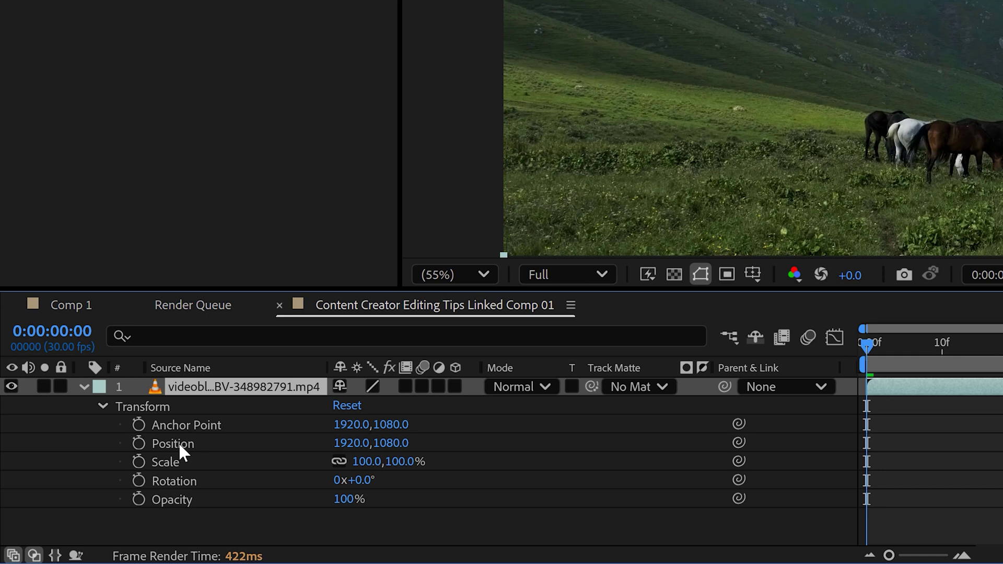
Drive Position with a wiggle(1,20) expression and scale the layer to 104.3%
{"action": "left_click", "coordinate": [138, 443], "text": "alt"}
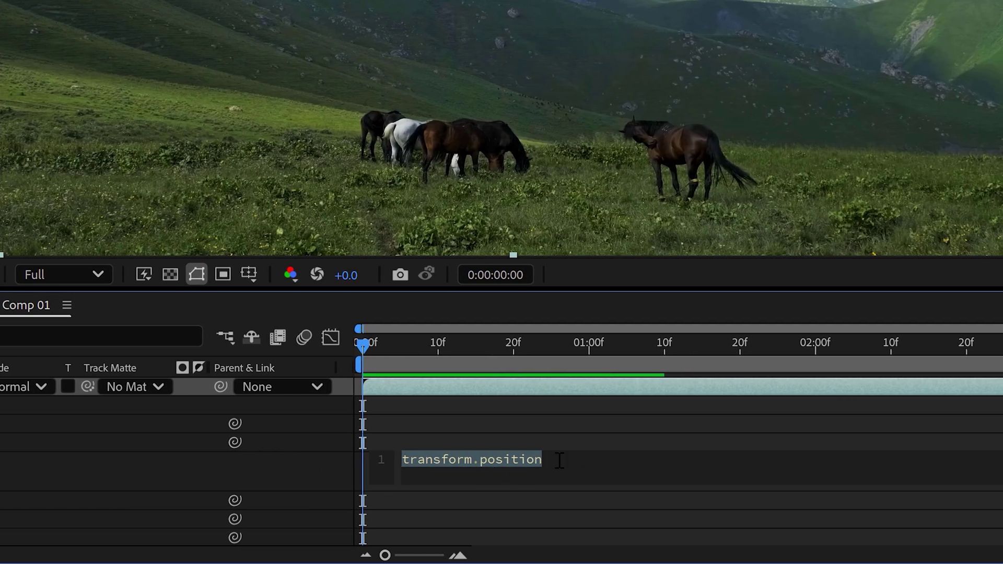
{"action": "type", "text": "wiggle"}
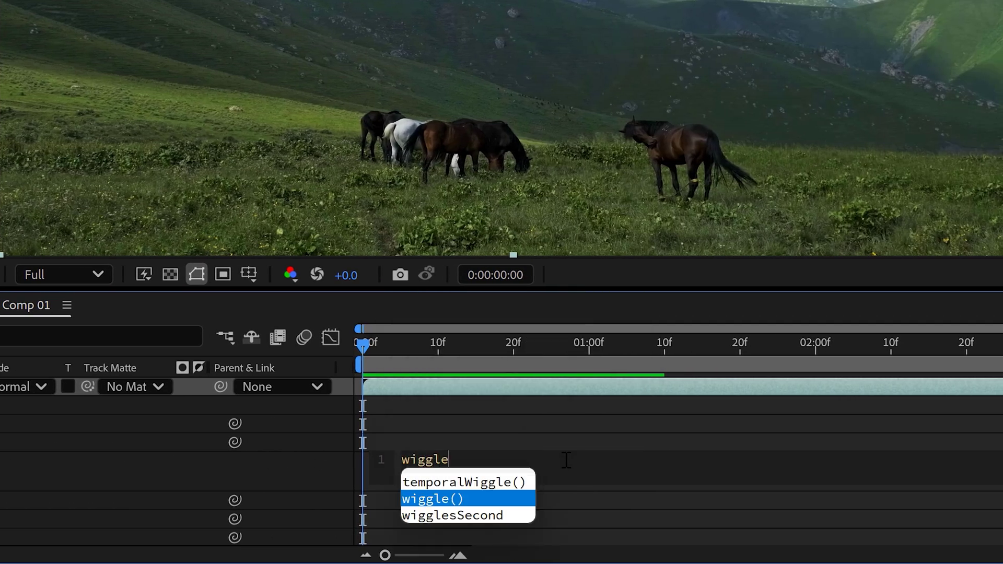
{"action": "key", "text": "Return"}
{"action": "type", "text": "1,20"}
{"action": "key", "text": "KP_Enter"}
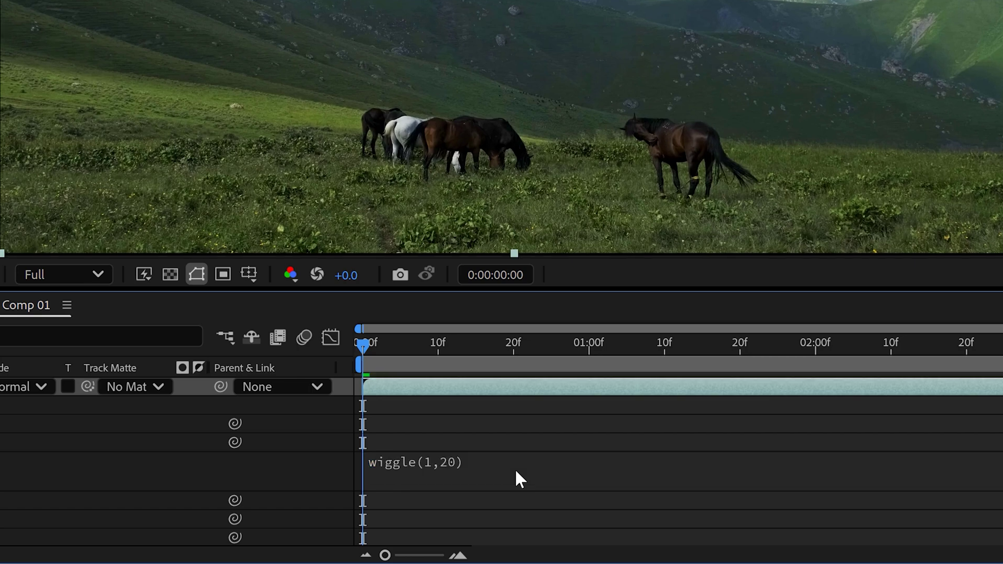
{"action": "key", "text": "space"}
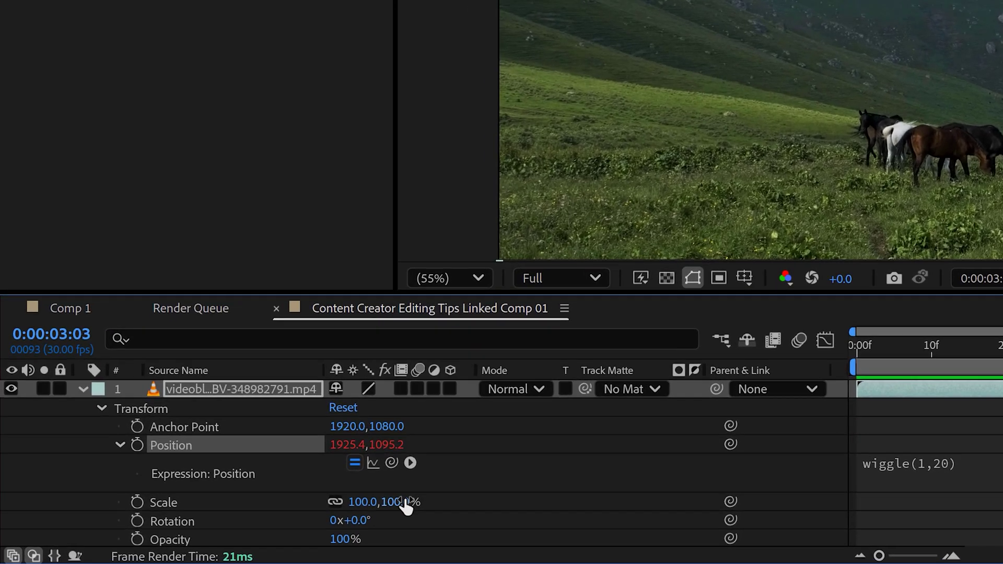
{"action": "left_click_drag", "start_coordinate": [406, 506], "coordinate": [453, 496]}
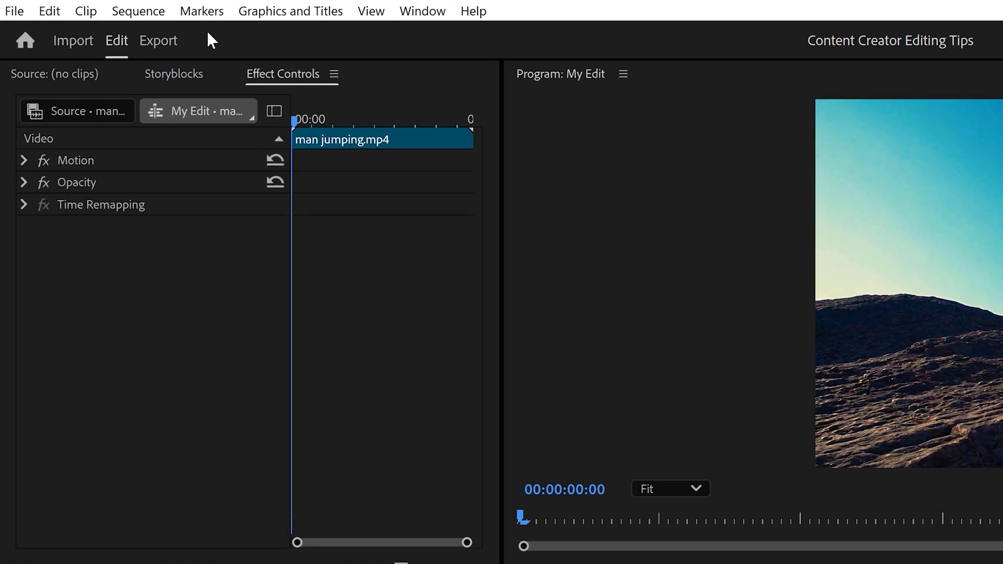
Auto-reframe My Edit into a vertical 9:16 sequence, My Edit - (9x16)
{"action": "left_click", "coordinate": [89, 7]}
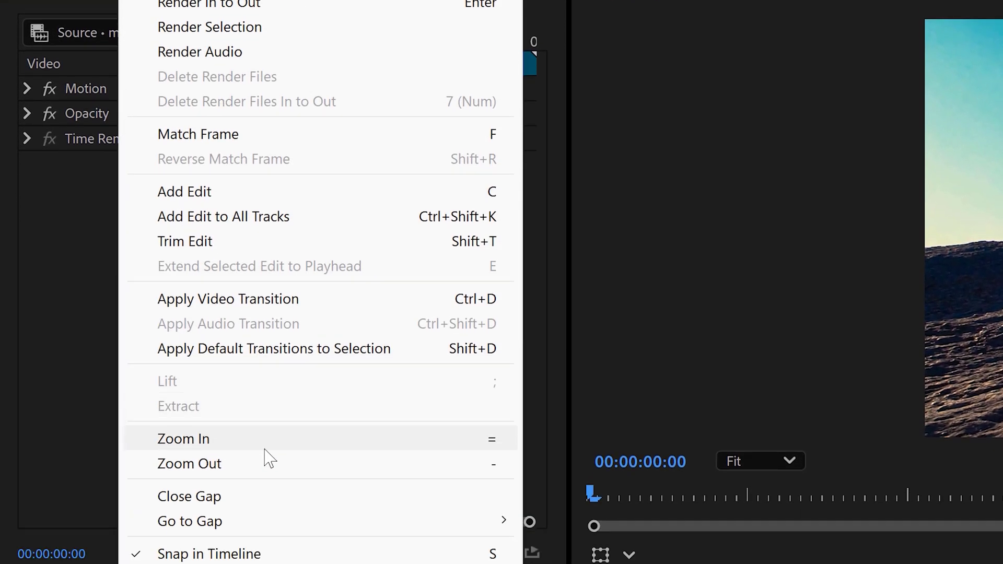
{"action": "left_click", "coordinate": [256, 389]}
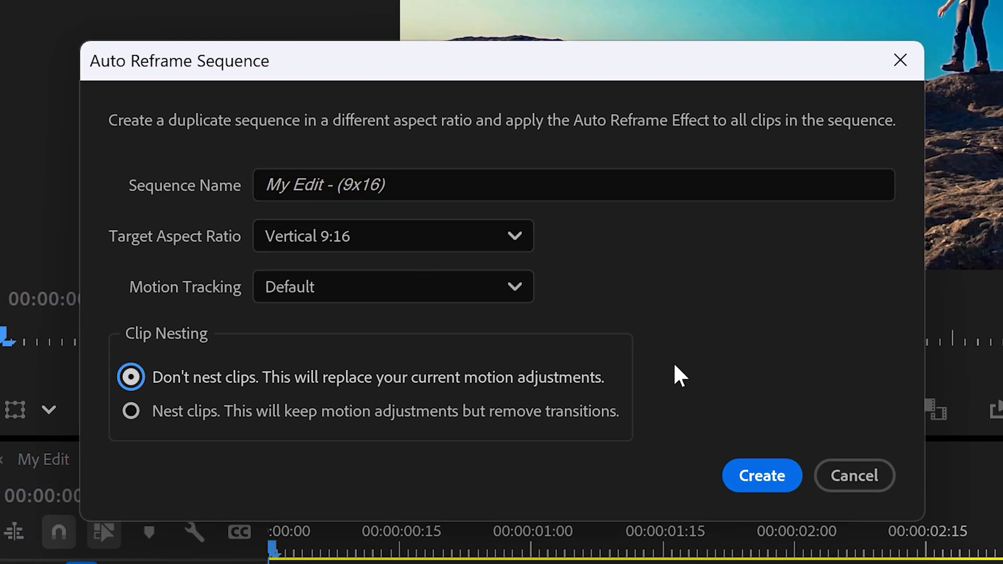
{"action": "left_click", "coordinate": [760, 475]}
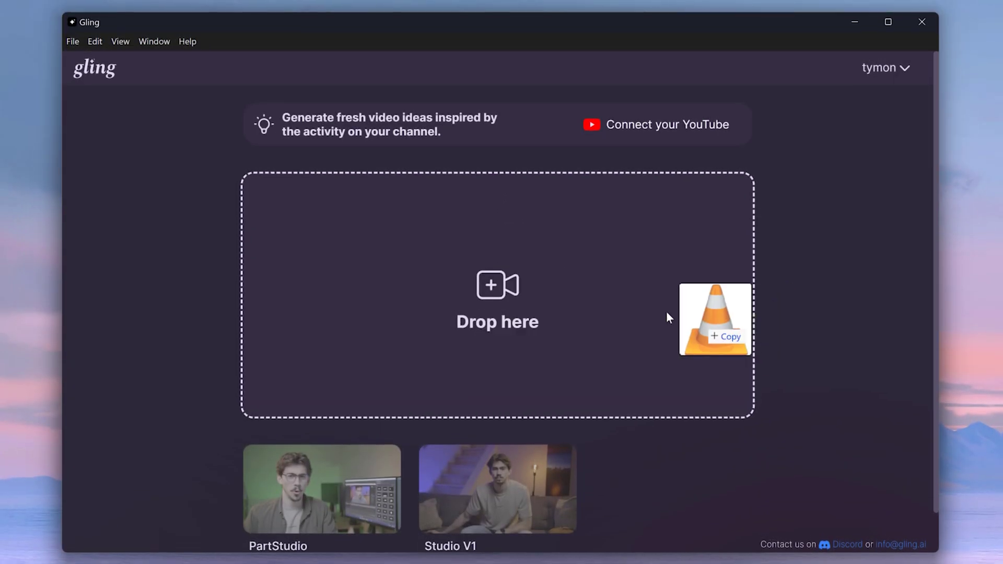
Import PRB_STUDIO_3DFX.MOV into Gling and enable audio noise removal and speech enhancement
{"action": "left_click_drag", "start_coordinate": [665, 311], "coordinate": [540, 268]}
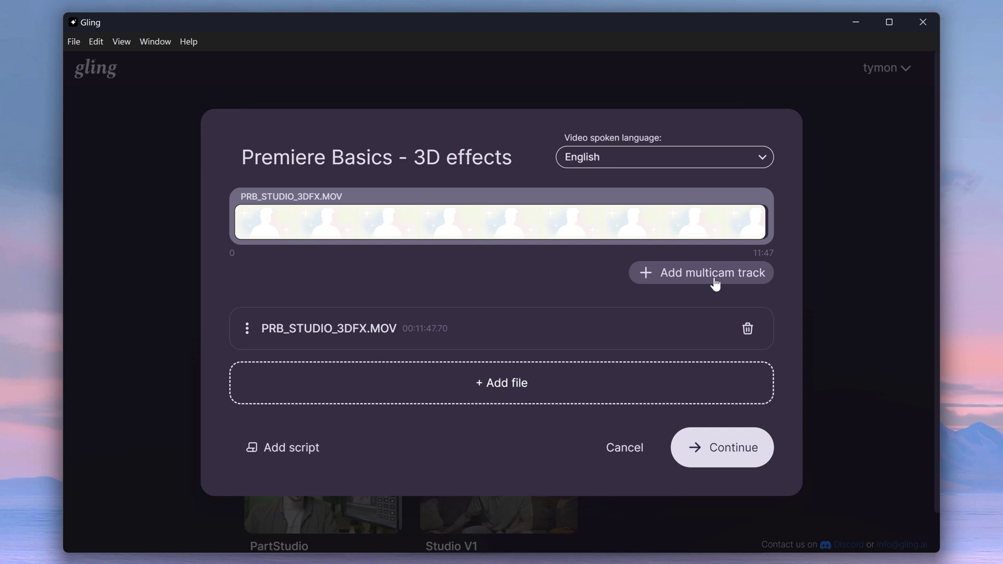
{"action": "left_click", "coordinate": [308, 452]}
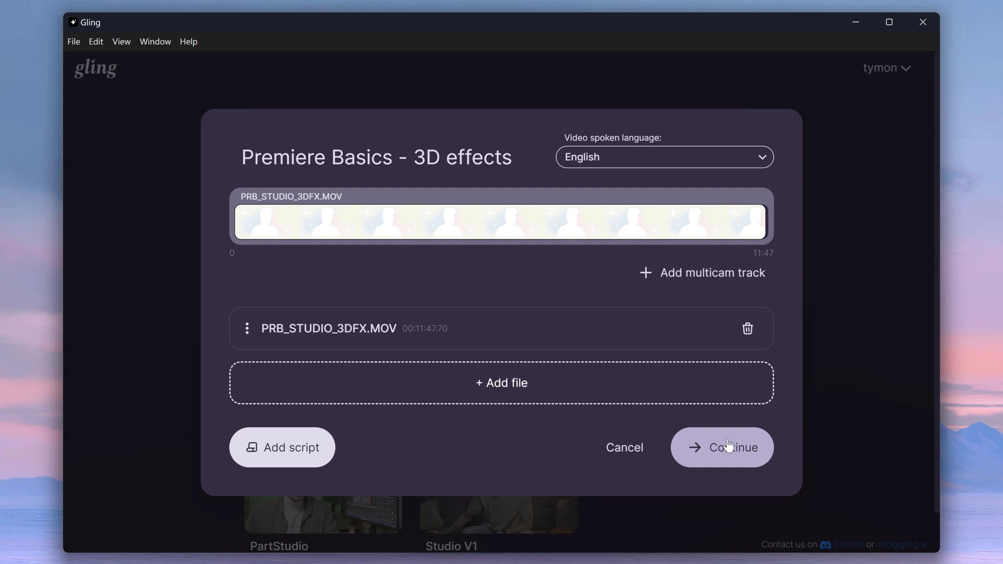
{"action": "left_click", "coordinate": [723, 448]}
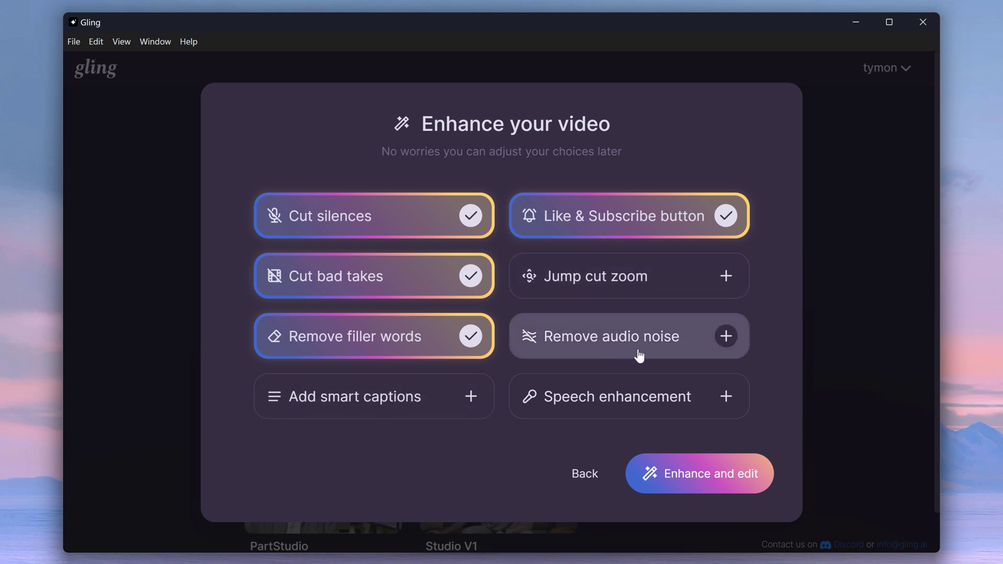
{"action": "left_click", "coordinate": [585, 353]}
{"action": "left_click", "coordinate": [620, 414]}
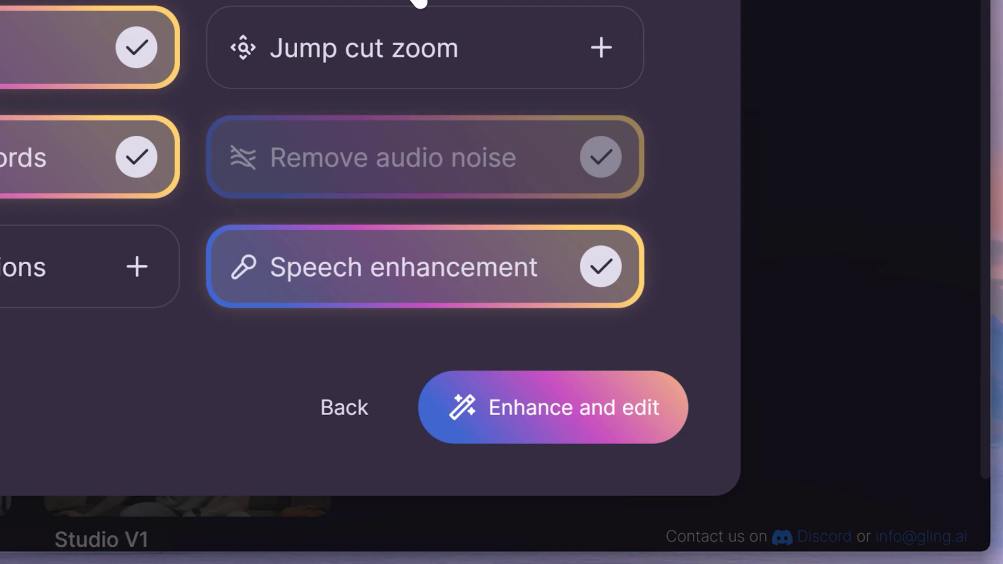
Run Enhance and edit to transcribe the footage, then extend the clip view to full length
{"action": "left_click", "coordinate": [547, 421]}
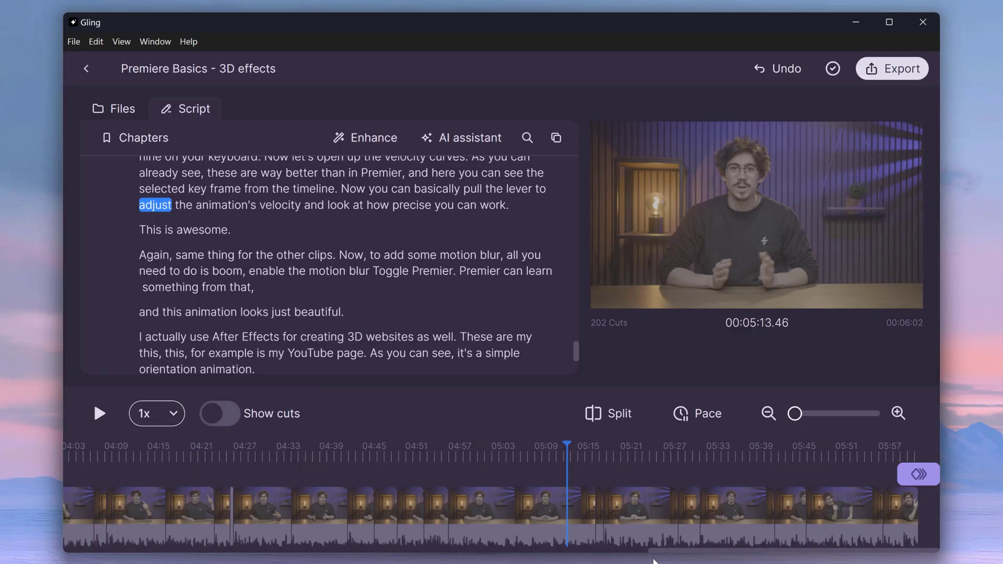
{"action": "left_click_drag", "start_coordinate": [685, 554], "coordinate": [173, 546]}
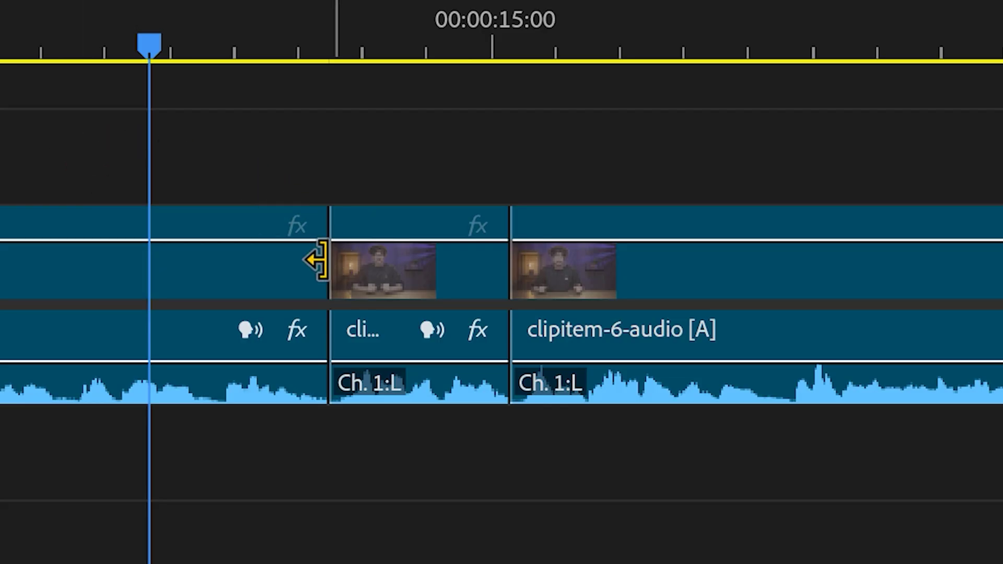
{"action": "mouse_move", "coordinate": [316, 260]}
{"action": "left_mouse_down"}
{"action": "mouse_move", "coordinate": [620, 250]}
{"action": "mouse_move", "coordinate": [926, 259]}
{"action": "left_mouse_up"}
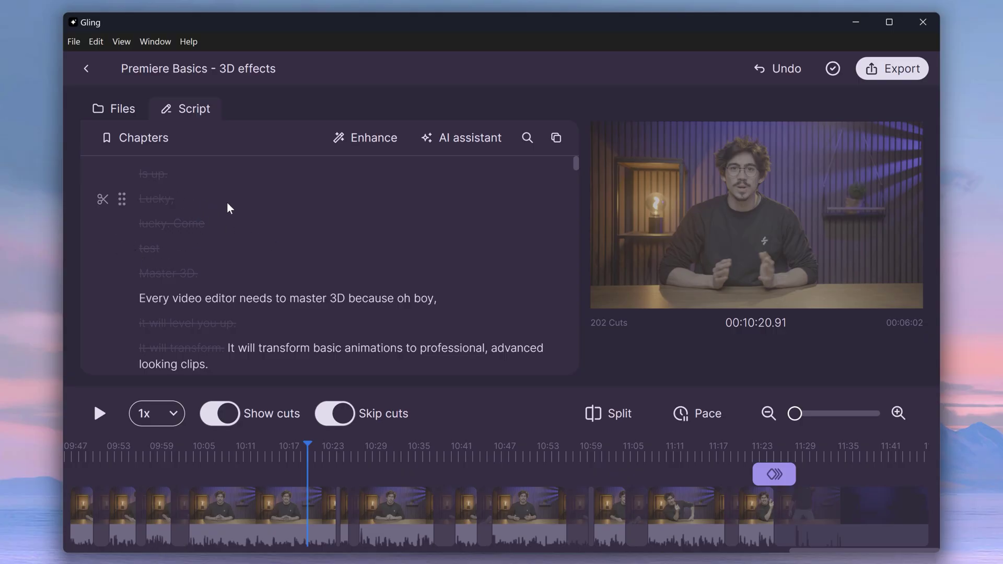
Turn off Show cuts and scroll the script back up
{"action": "left_click", "coordinate": [225, 413]}
{"action": "scroll", "coordinate": [599, 553], "scroll_direction": "up", "scroll_amount": 5}
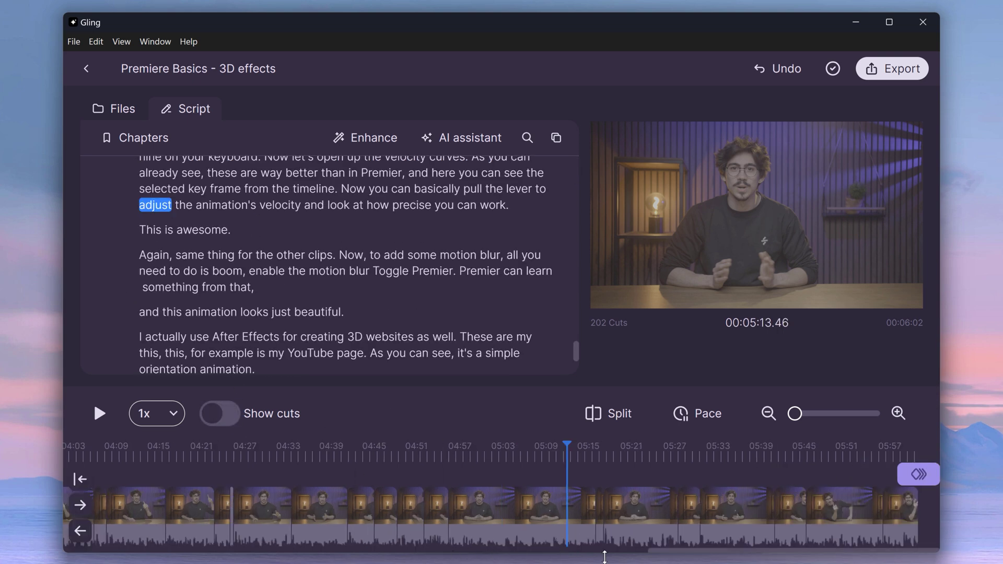
{"action": "left_click_drag", "start_coordinate": [600, 552], "coordinate": [168, 546]}
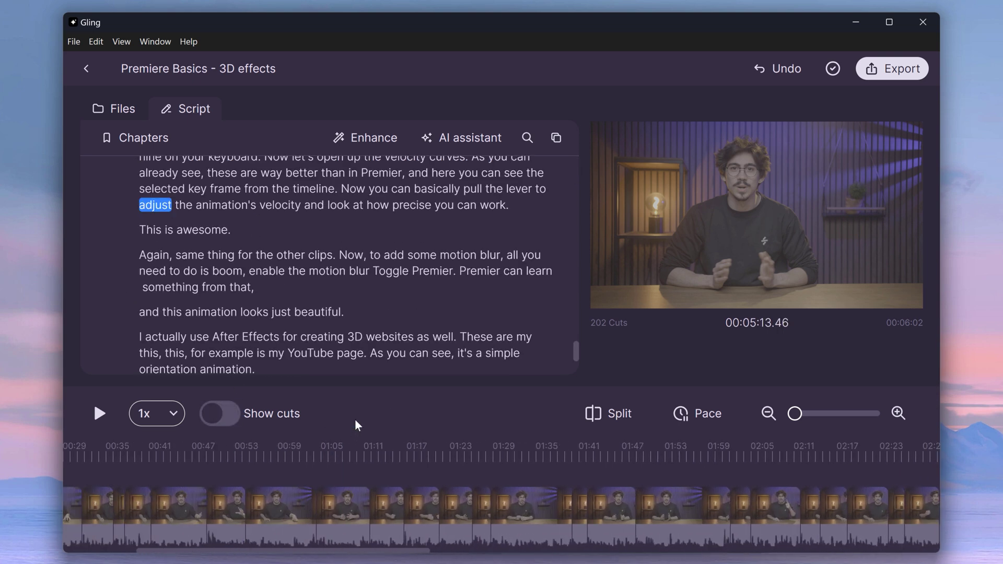
Cut pauses of 0.2s or more with Pace and turn on automatic B-roll
{"action": "left_click", "coordinate": [700, 418]}
{"action": "left_click_drag", "start_coordinate": [851, 328], "coordinate": [881, 328]}
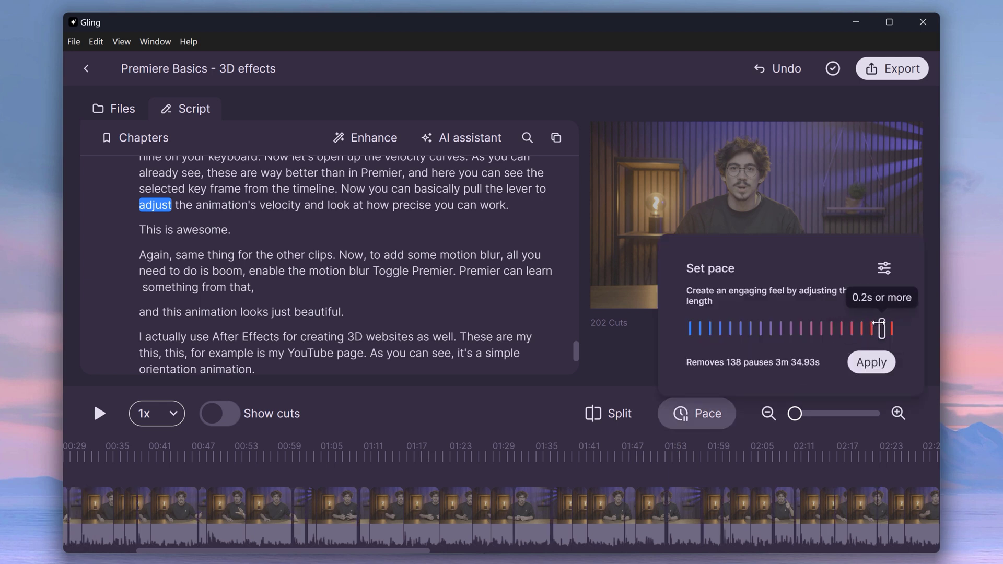
{"action": "left_click", "coordinate": [863, 372]}
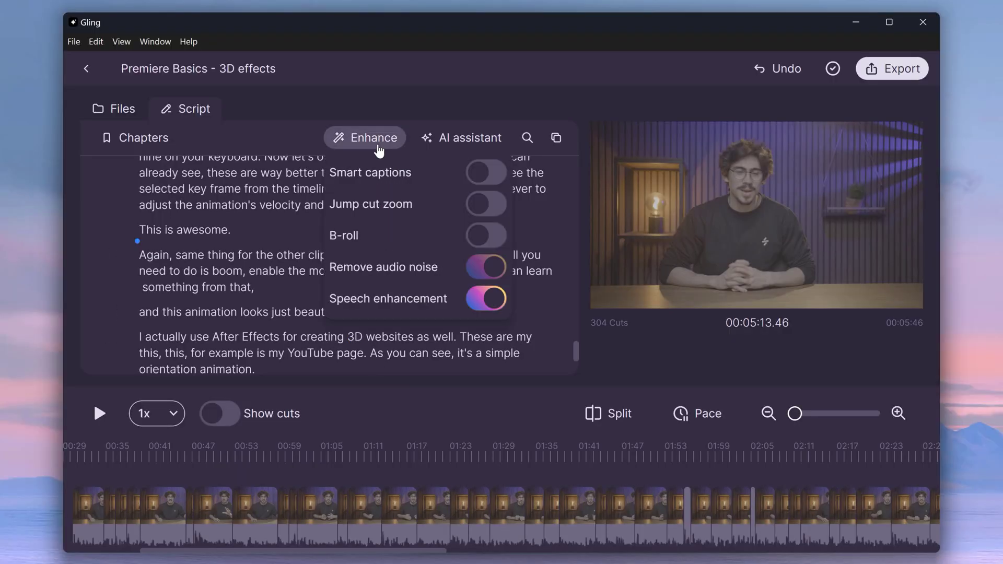
{"action": "left_click", "coordinate": [471, 237]}
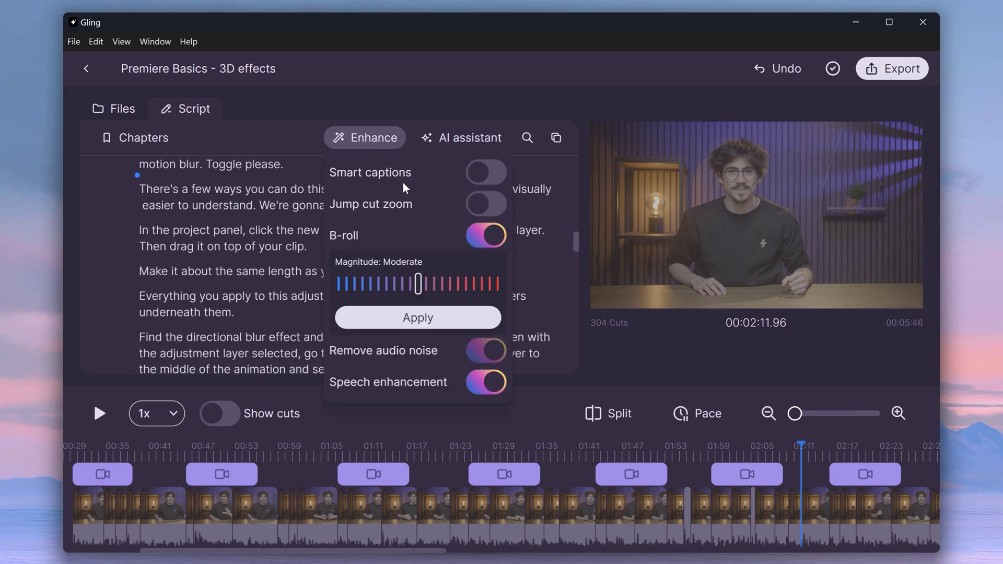
{"action": "left_click", "coordinate": [878, 78]}
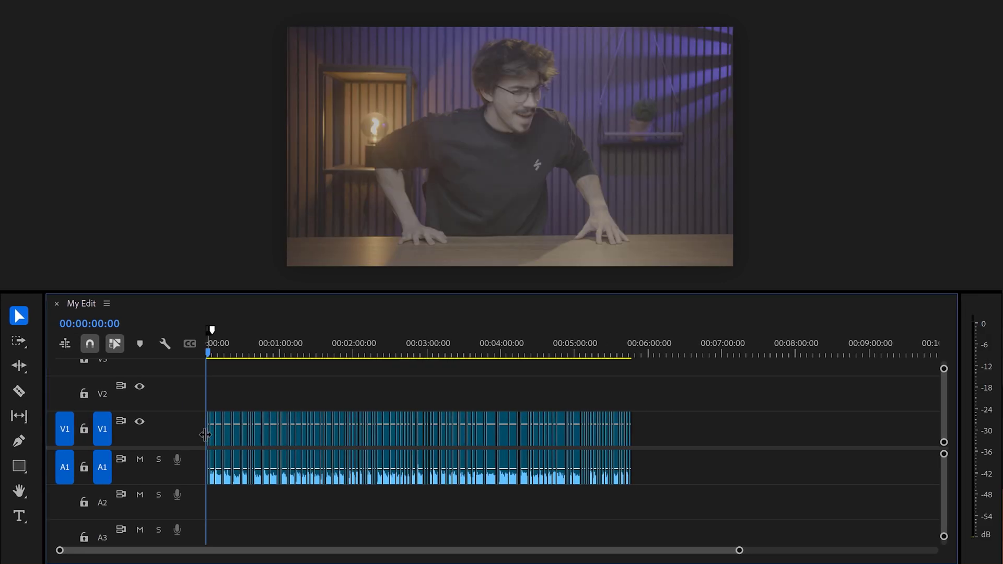
Zoom in on the jump cut and drop a Transform effect onto the first clip
{"action": "key", "text": "equal"}
{"action": "key", "text": "equal"}
{"action": "key", "text": "equal"}
{"action": "key", "text": "equal"}
{"action": "key", "text": "equal"}
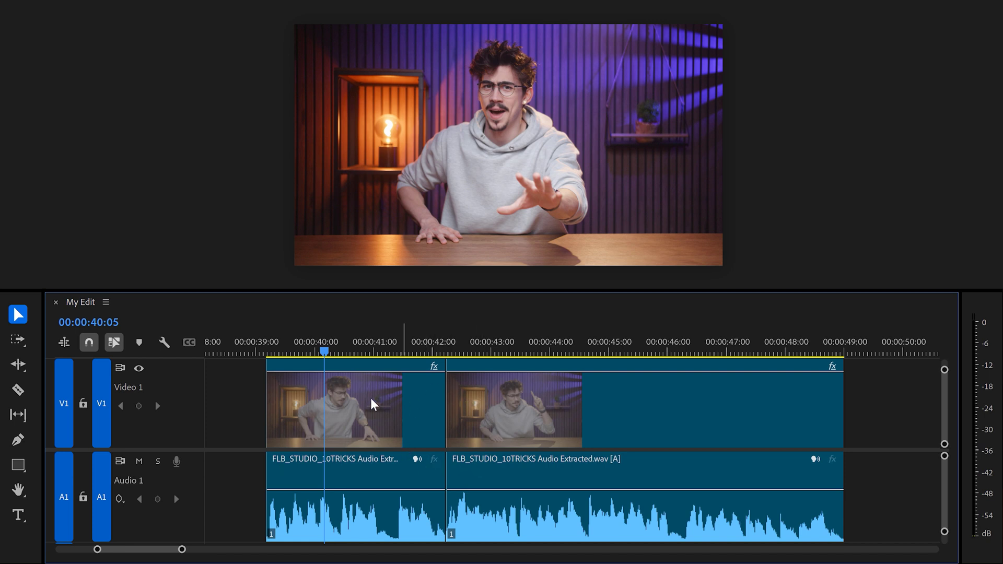
{"action": "mouse_move", "coordinate": [78, 481]}
{"action": "left_mouse_down"}
{"action": "mouse_move", "coordinate": [377, 425]}
{"action": "mouse_move", "coordinate": [352, 422]}
{"action": "left_mouse_up"}
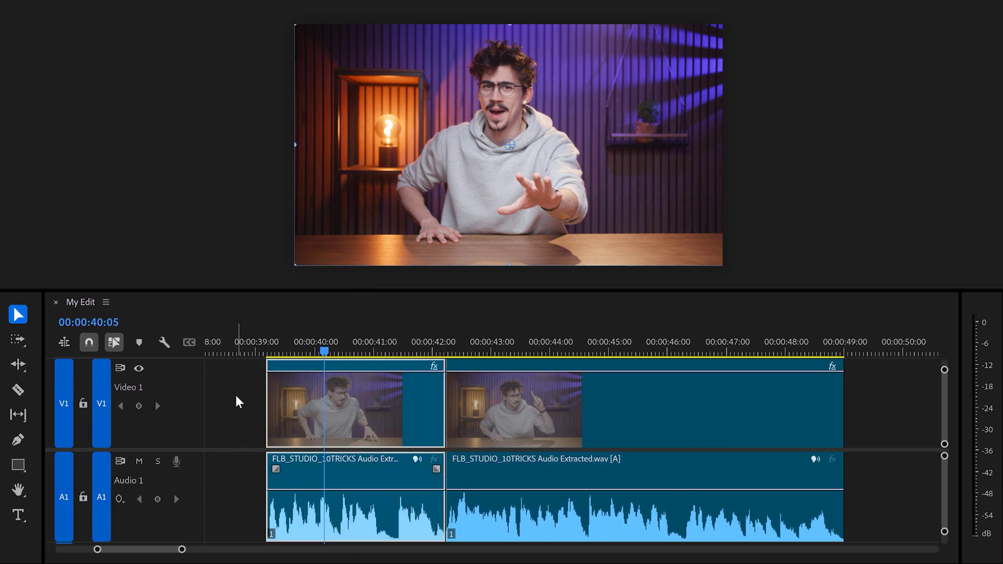
{"action": "left_click_drag", "start_coordinate": [332, 354], "coordinate": [401, 349]}
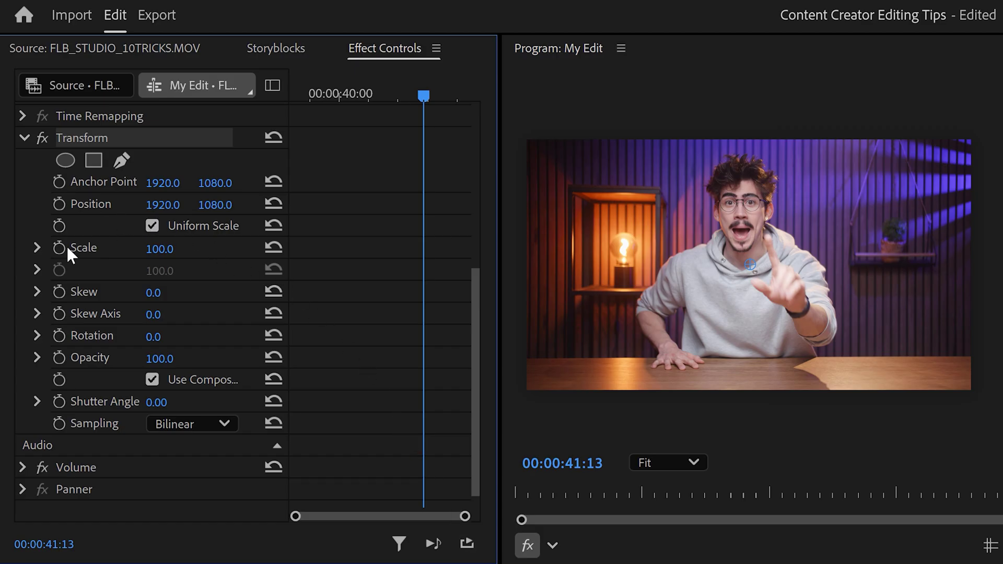
Keyframe the first clip from 100 to 133.9 scale with Position shifted down and right
{"action": "left_click", "coordinate": [61, 247]}
{"action": "left_click", "coordinate": [60, 203]}
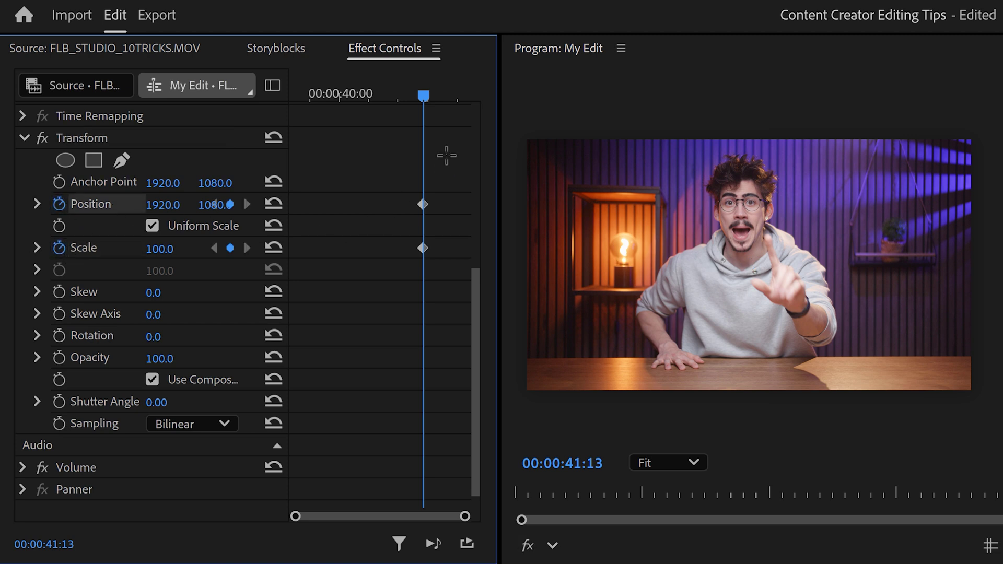
{"action": "key", "text": "Right"}
{"action": "key", "text": "Right"}
{"action": "key", "text": "Right"}
{"action": "key", "text": "Right"}
{"action": "key", "text": "Right"}
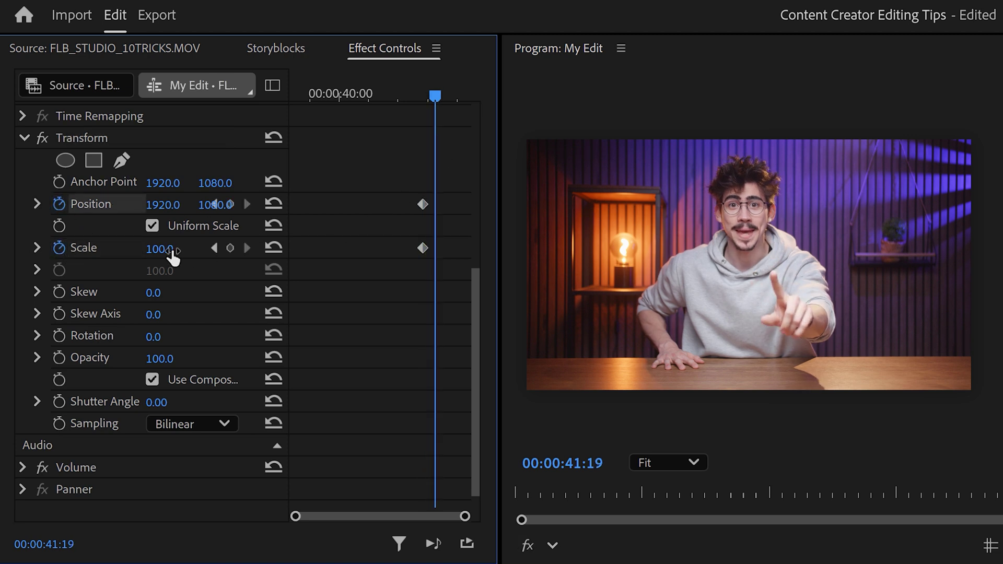
{"action": "left_click_drag", "start_coordinate": [159, 249], "coordinate": [180, 249]}
{"action": "left_click_drag", "start_coordinate": [215, 205], "coordinate": [235, 205]}
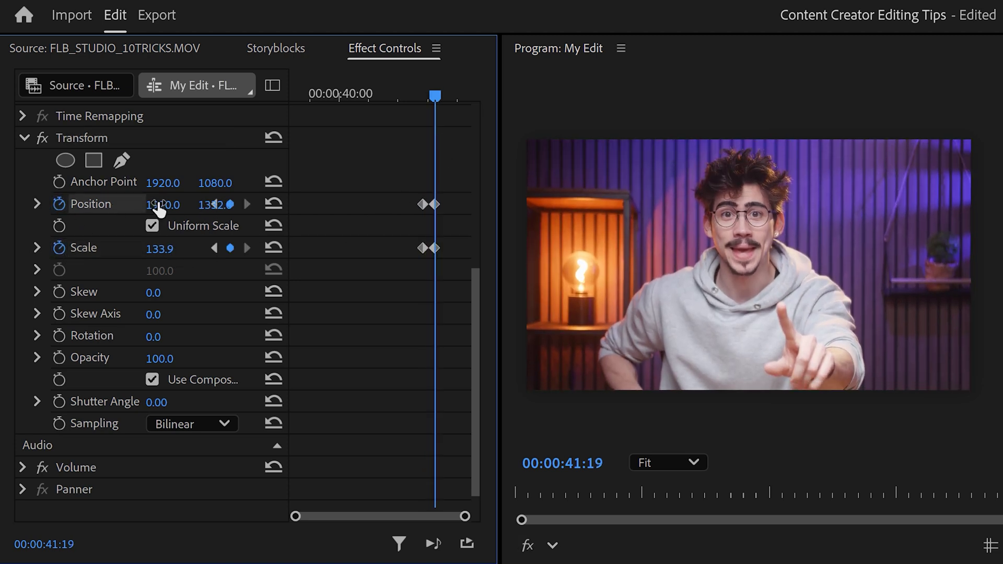
{"action": "left_click_drag", "start_coordinate": [163, 204], "coordinate": [177, 204]}
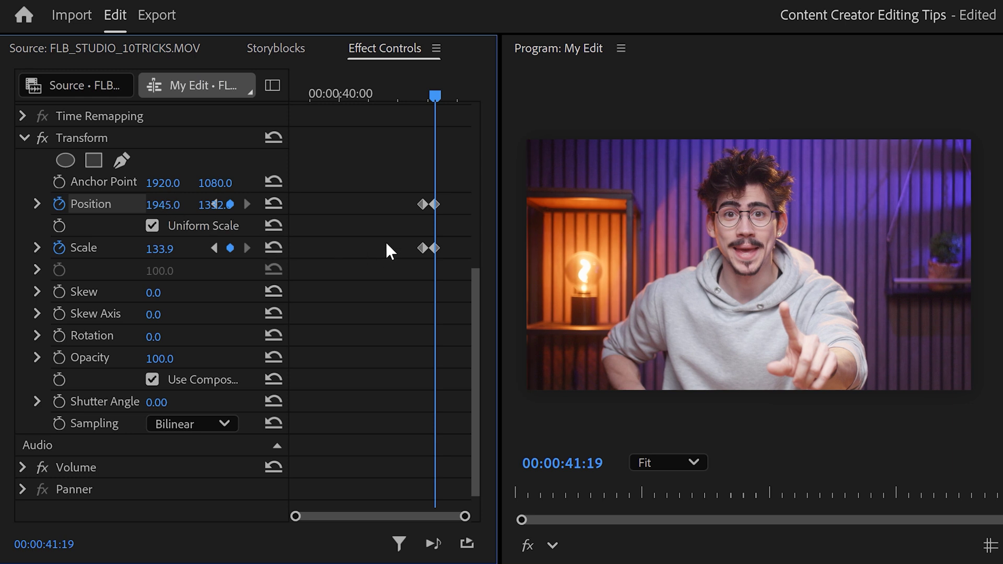
Spread the keyframes apart and expand the Scale and Position graphs
{"action": "left_click_drag", "start_coordinate": [465, 516], "coordinate": [419, 516]}
{"action": "left_click", "coordinate": [37, 248]}
{"action": "left_click", "coordinate": [36, 203]}
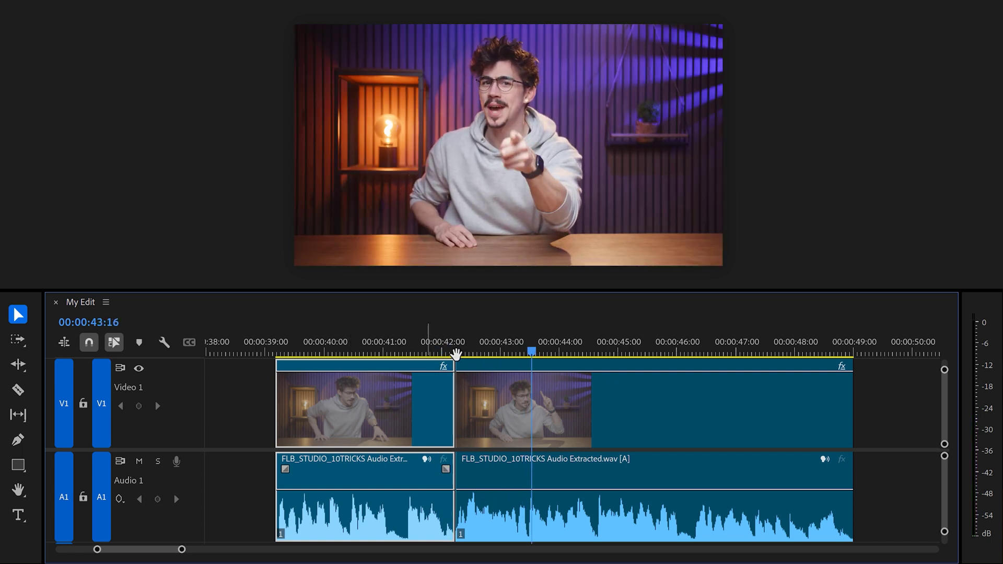
Start the second clip's video later, extend the first clip's video to close the gap, and play back
{"action": "mouse_move", "coordinate": [463, 398]}
{"action": "left_mouse_down"}
{"action": "mouse_move", "coordinate": [506, 396]}
{"action": "mouse_move", "coordinate": [496, 397]}
{"action": "left_mouse_up"}
{"action": "left_click", "coordinate": [555, 407]}
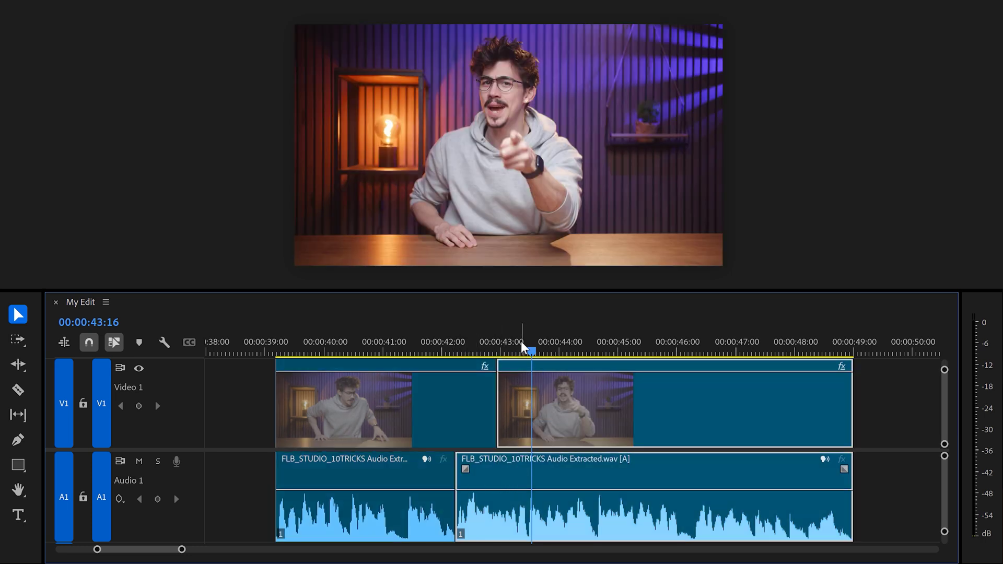
{"action": "key", "text": "space"}
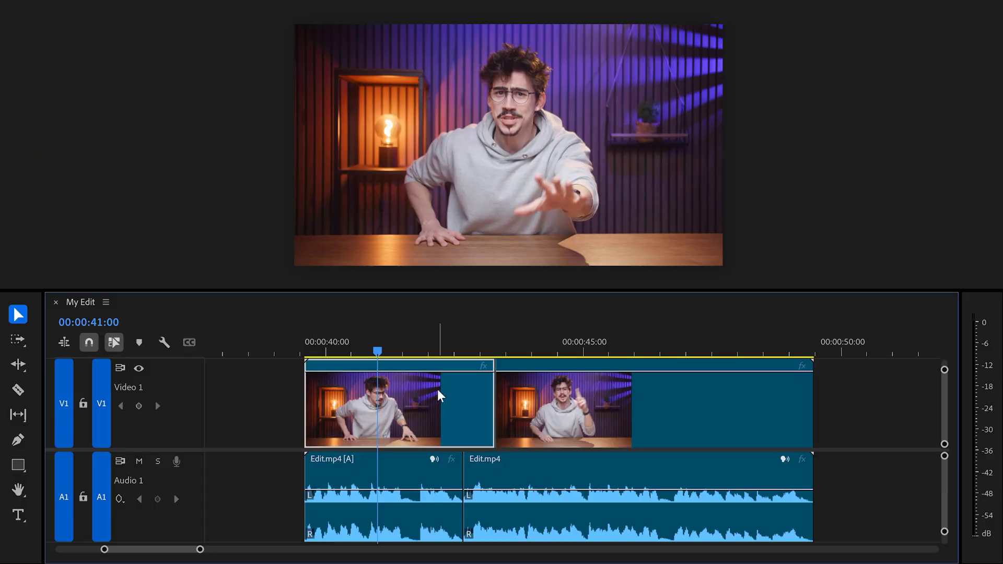
Send the clip to After Effects and add Position and Scale keyframes at the cut
{"action": "right_click", "coordinate": [438, 396]}
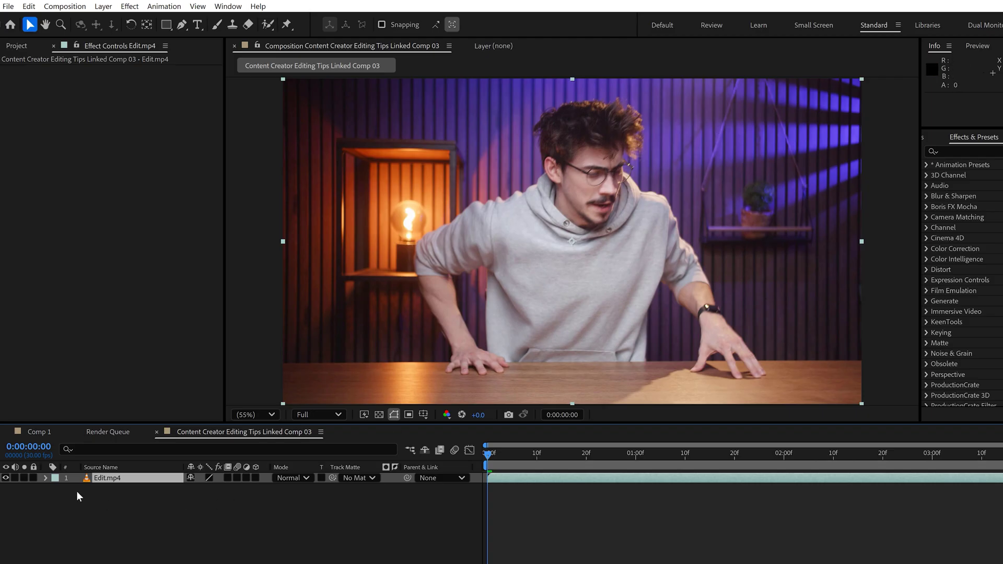
{"action": "left_click", "coordinate": [56, 490]}
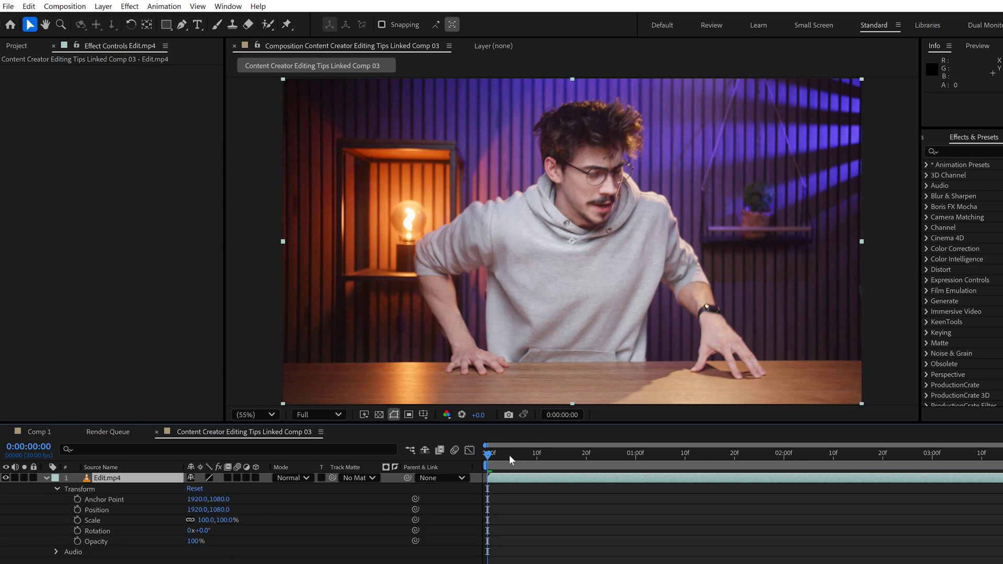
{"action": "key", "text": "space"}
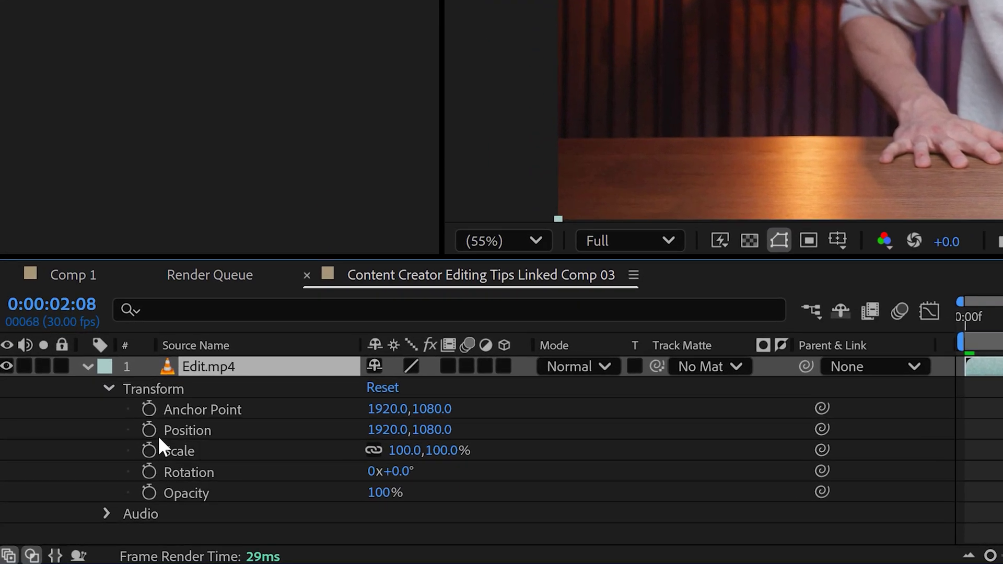
{"action": "left_click", "coordinate": [109, 474]}
{"action": "left_click", "coordinate": [109, 489]}
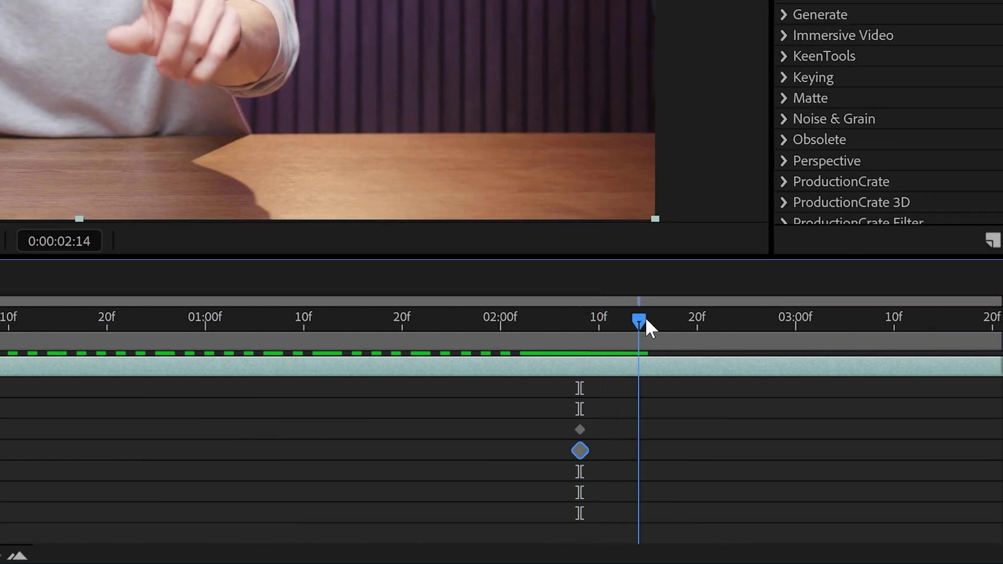
Set a zoomed, right-shifted framing a few frames later, then select all four keyframes
{"action": "left_click_drag", "start_coordinate": [591, 318], "coordinate": [699, 317]}
{"action": "left_click_drag", "start_coordinate": [794, 430], "coordinate": [819, 429]}
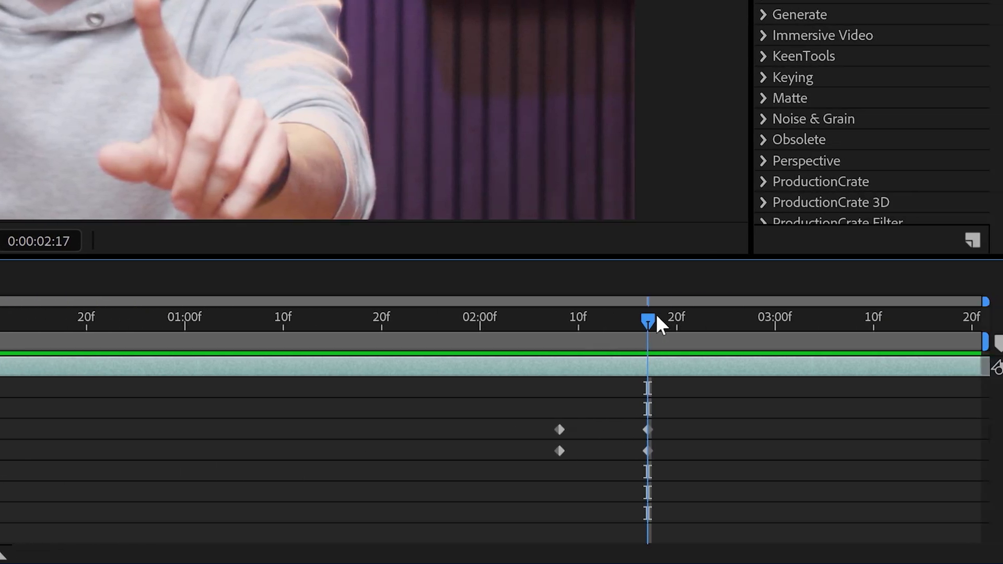
{"action": "left_click_drag", "start_coordinate": [657, 316], "coordinate": [510, 319]}
{"action": "left_click_drag", "start_coordinate": [704, 396], "coordinate": [535, 465]}
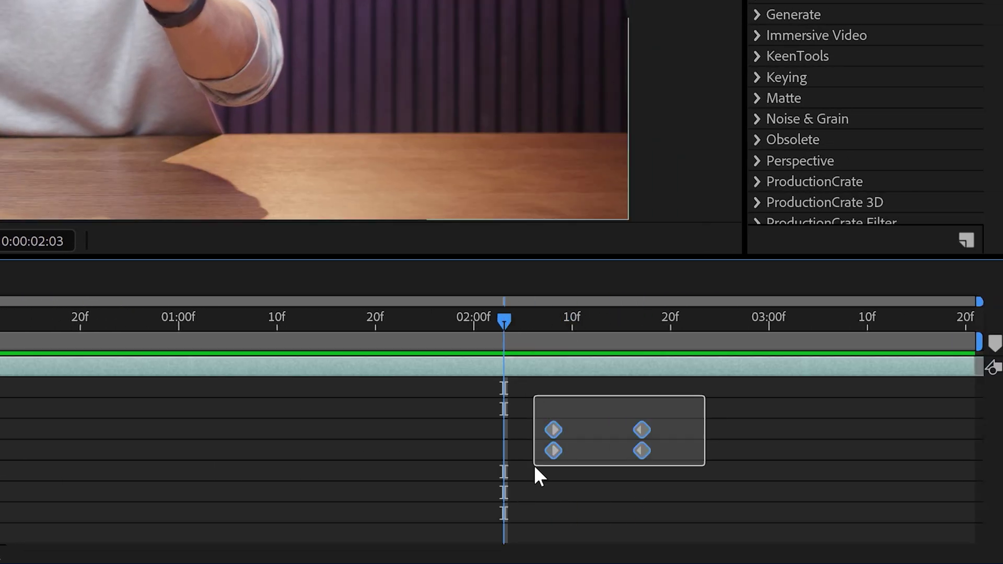
Ease the selected keyframes in the Graph Editor's speed graph to about 67.67% influence
{"action": "left_click", "coordinate": [138, 311]}
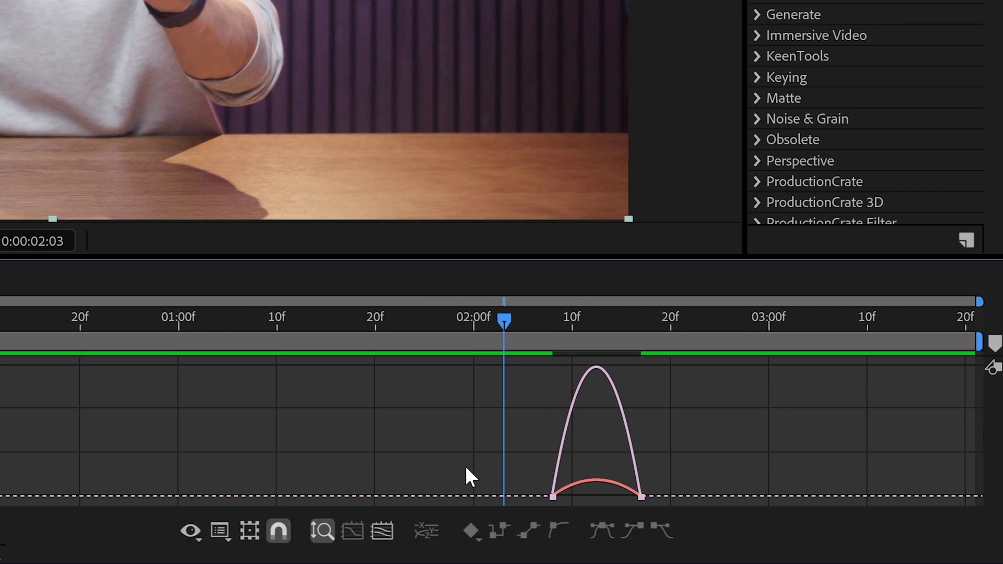
{"action": "left_click", "coordinate": [220, 530]}
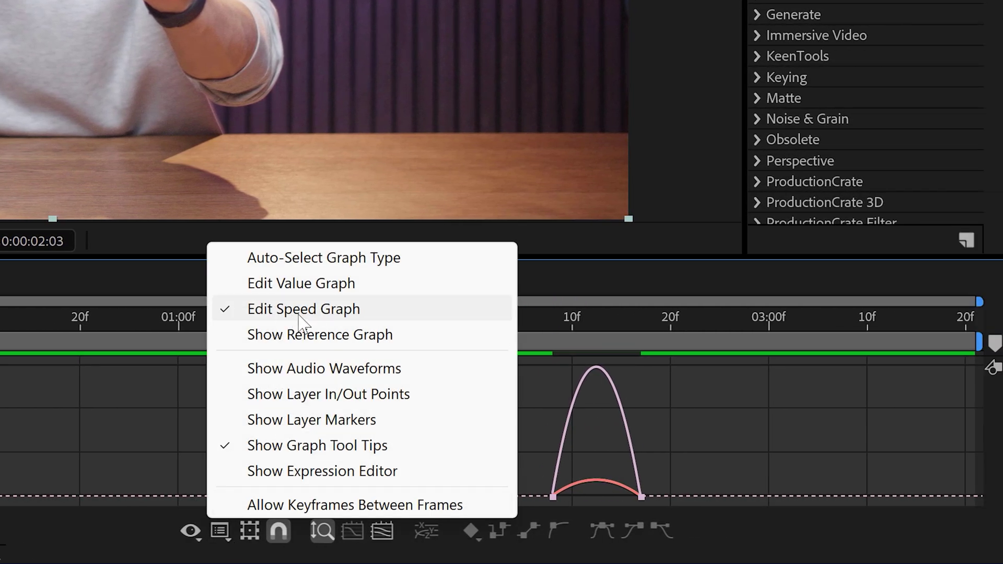
{"action": "left_click", "coordinate": [251, 472]}
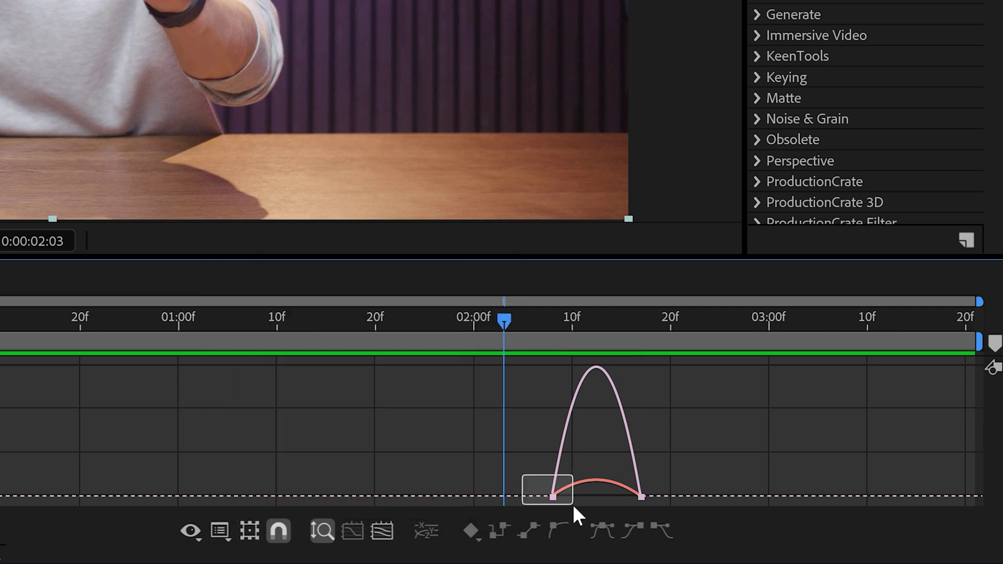
{"action": "mouse_move", "coordinate": [558, 499]}
{"action": "left_mouse_down"}
{"action": "mouse_move", "coordinate": [619, 503]}
{"action": "mouse_move", "coordinate": [609, 496]}
{"action": "left_mouse_up"}
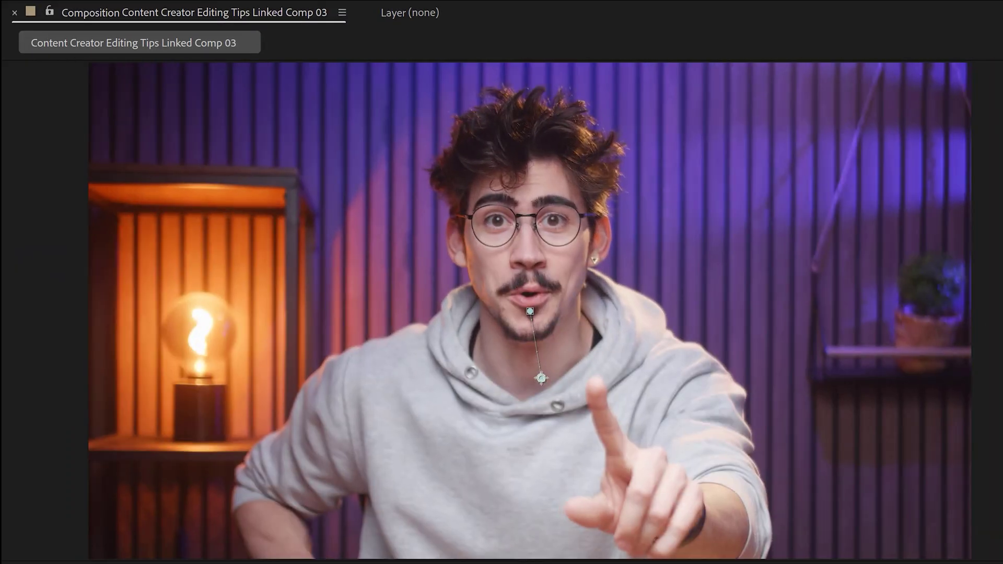